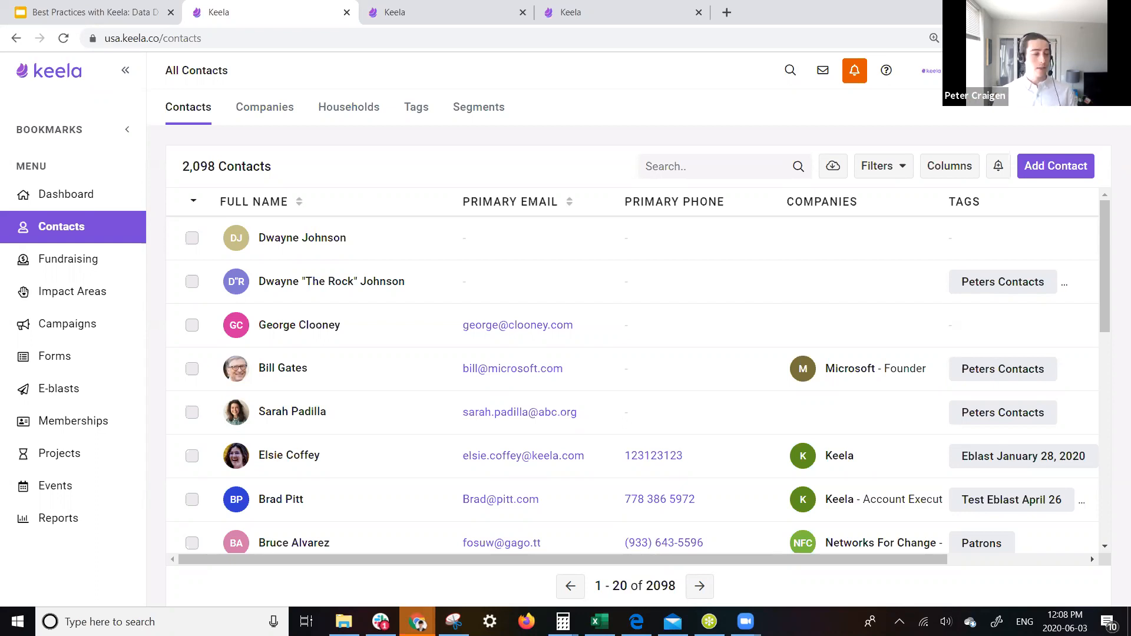
- Tick both same-name duplicate contacts and choose Merge Contacts from the Actions menu
mouse_move(433, 382)
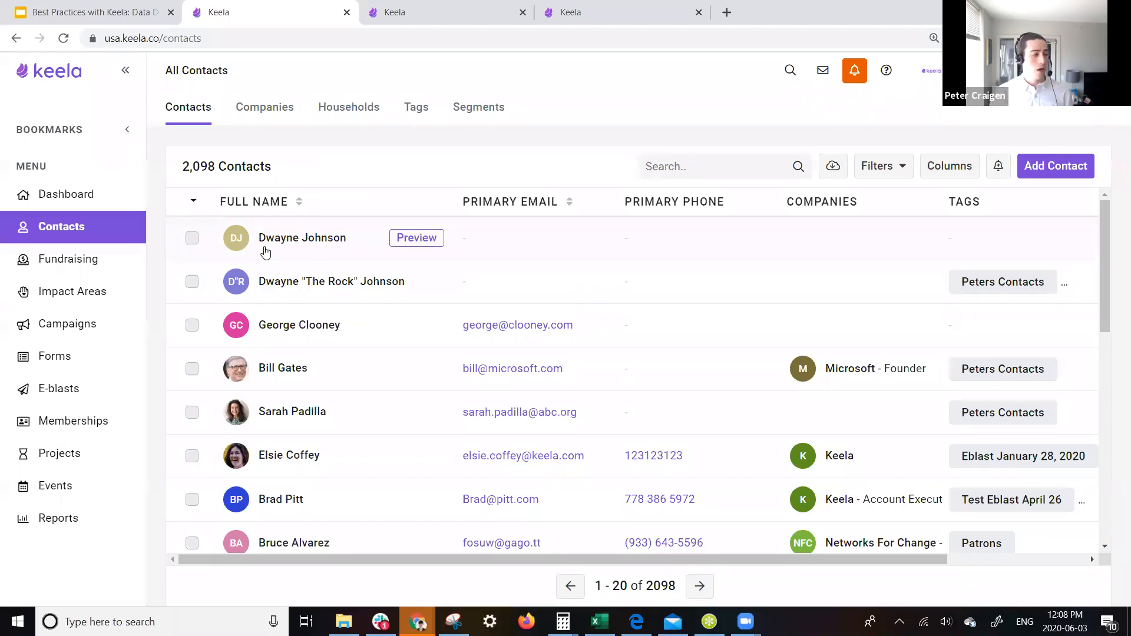
click(192, 238)
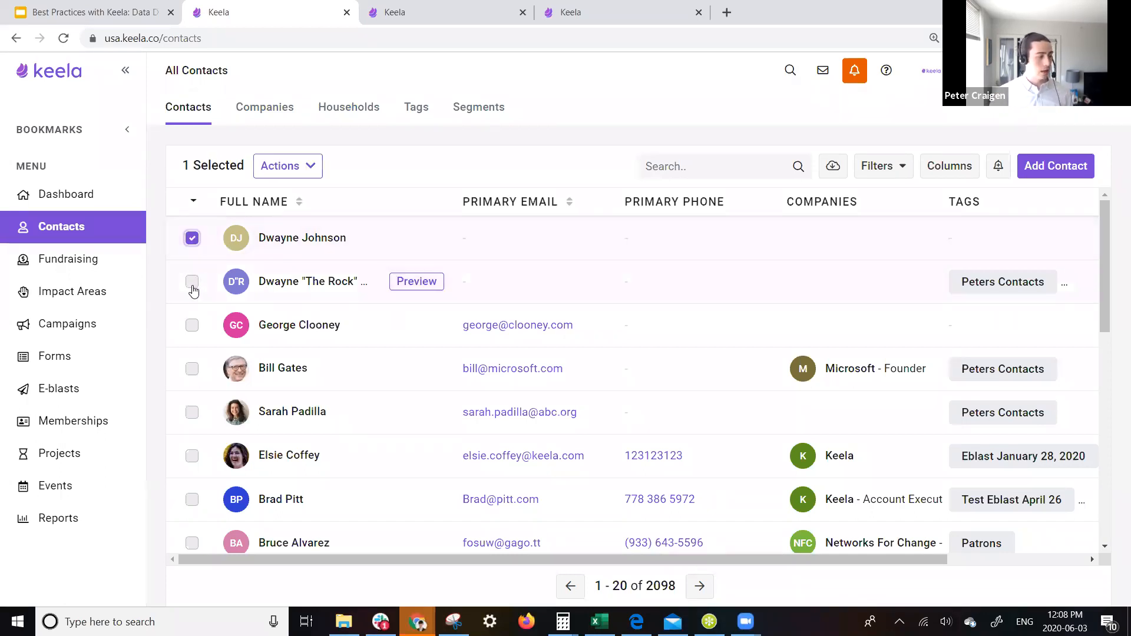
click(192, 283)
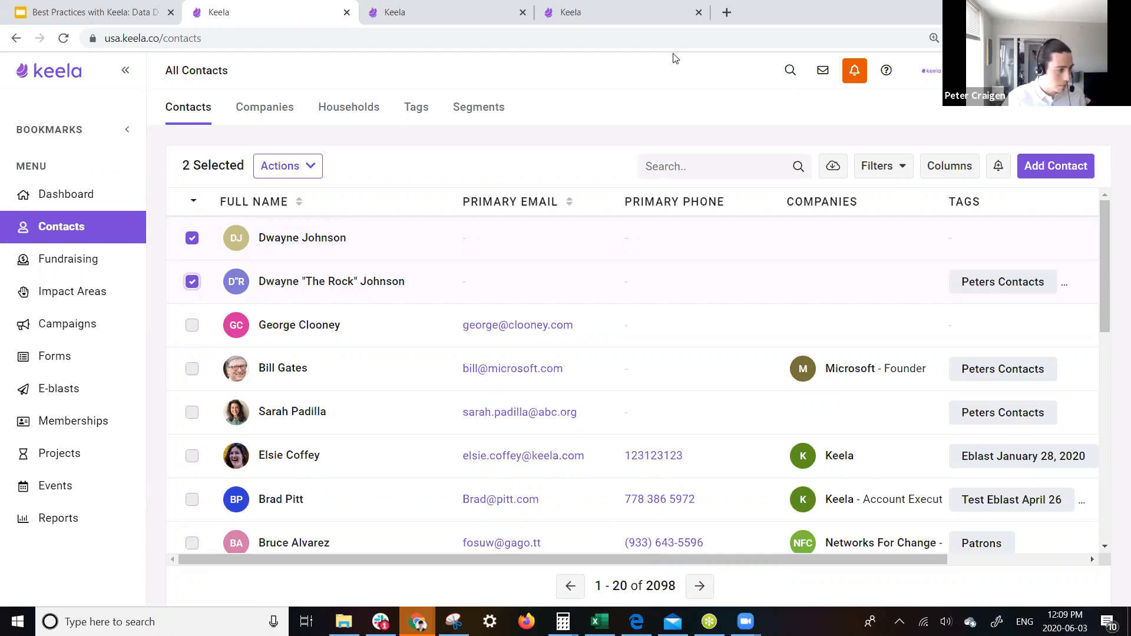
click(281, 234)
click(193, 239)
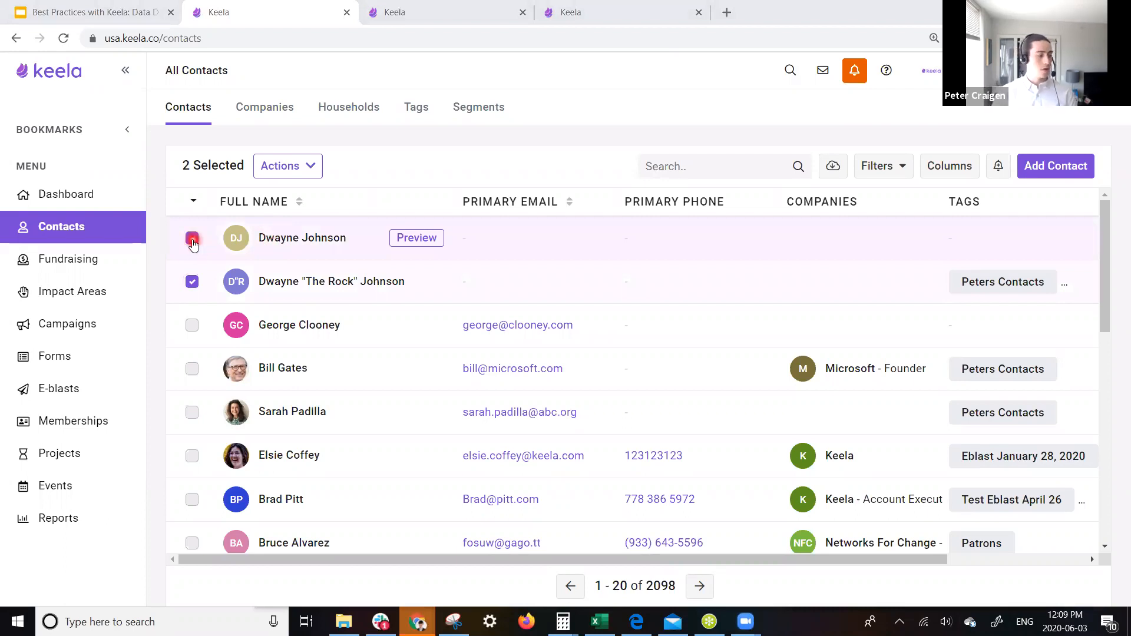
click(194, 291)
click(306, 166)
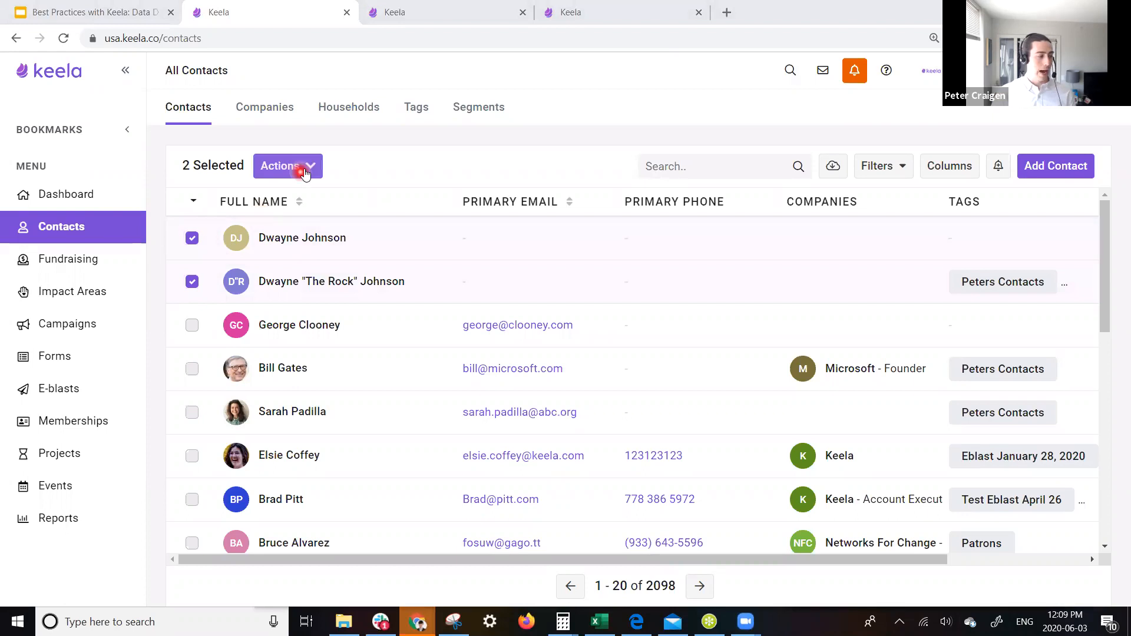
click(324, 260)
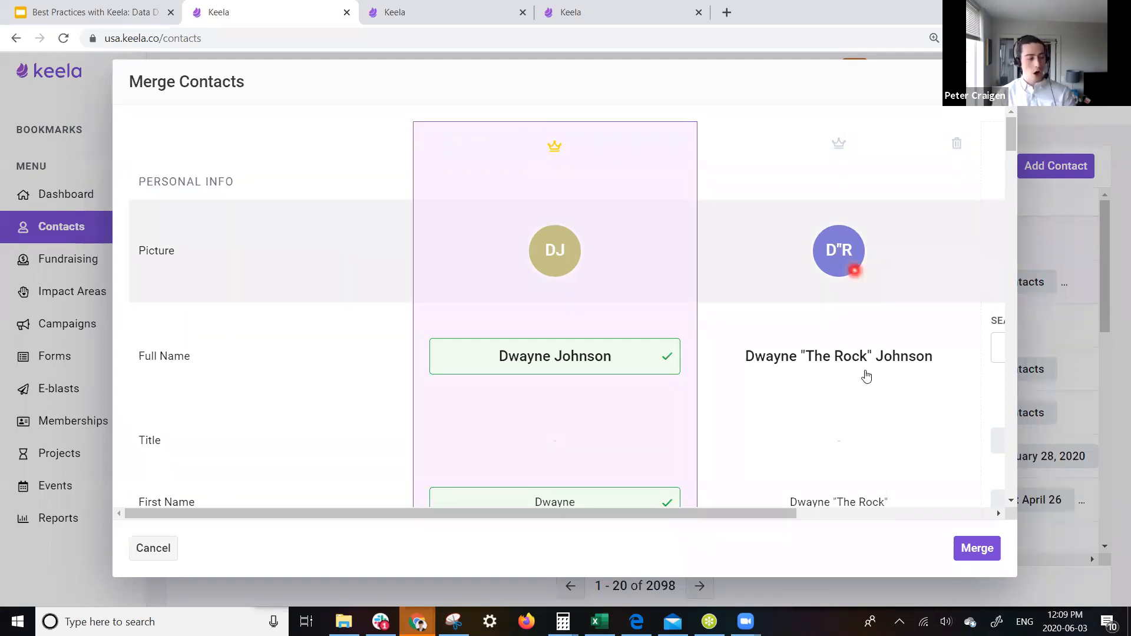
- Crown the nicknamed contact as master, then merge and confirm the two records
scroll(854, 328, down, 10)
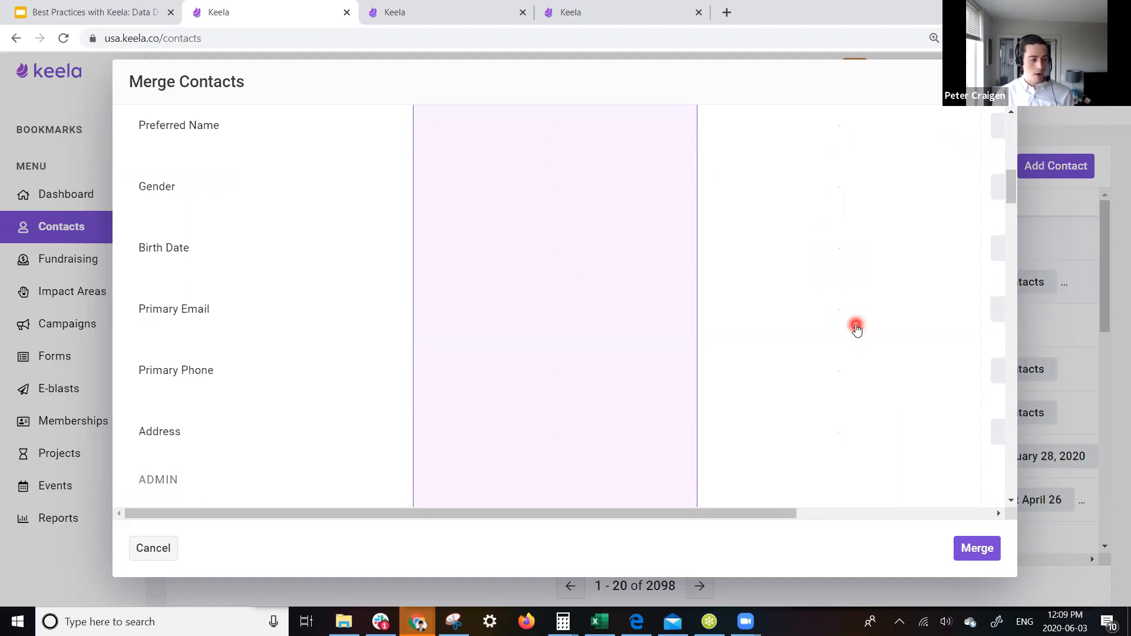
scroll(855, 329, down, 8)
scroll(855, 329, up, 20)
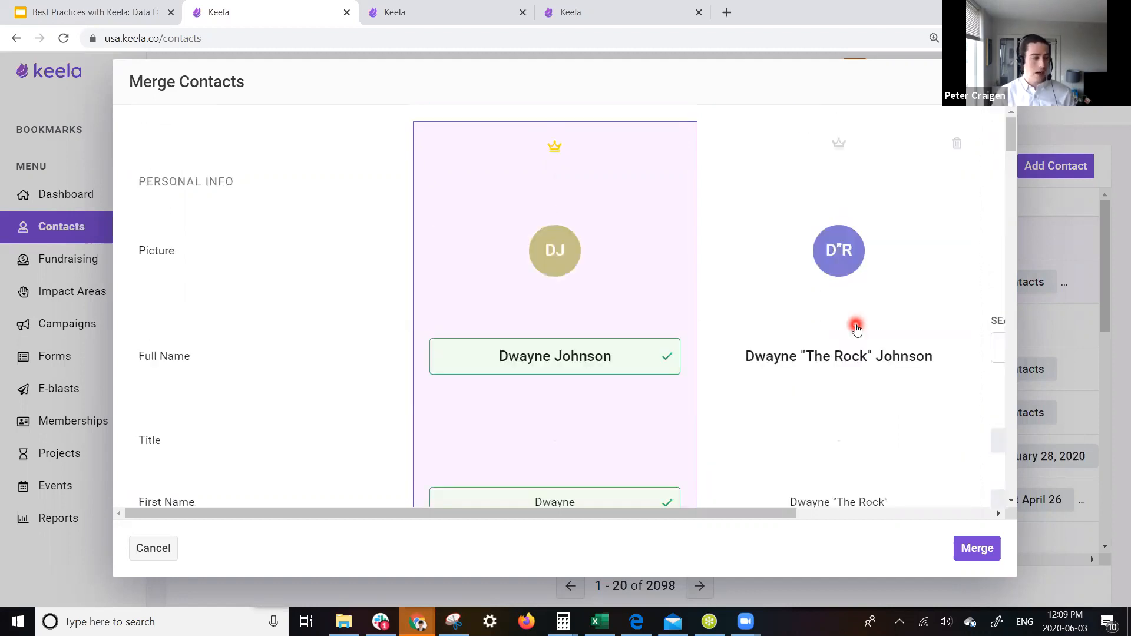
click(841, 146)
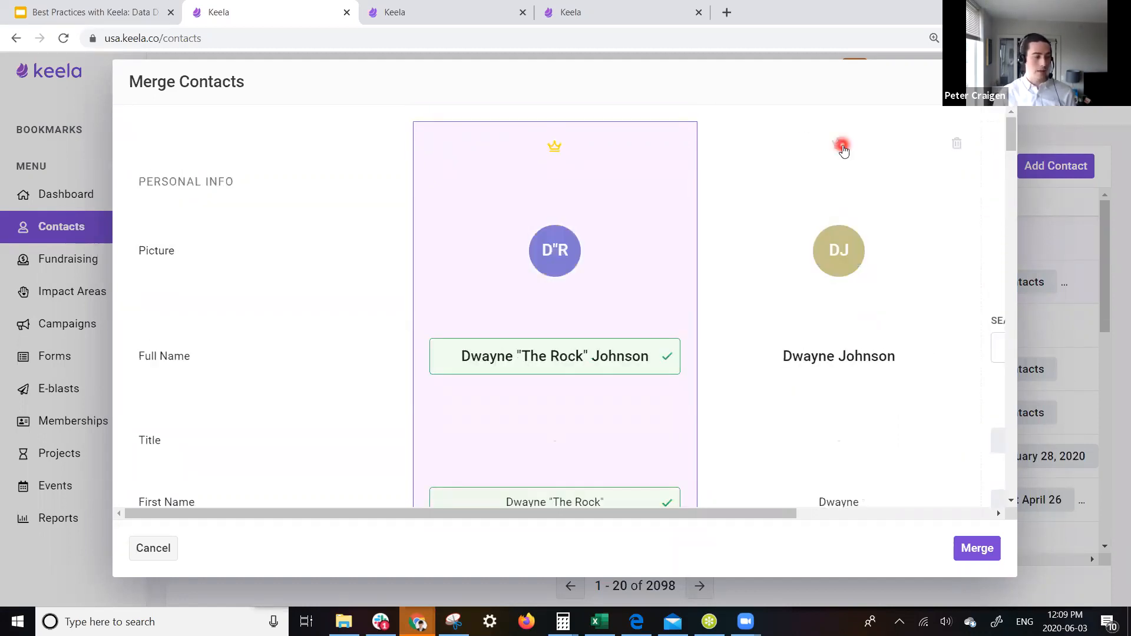
click(978, 553)
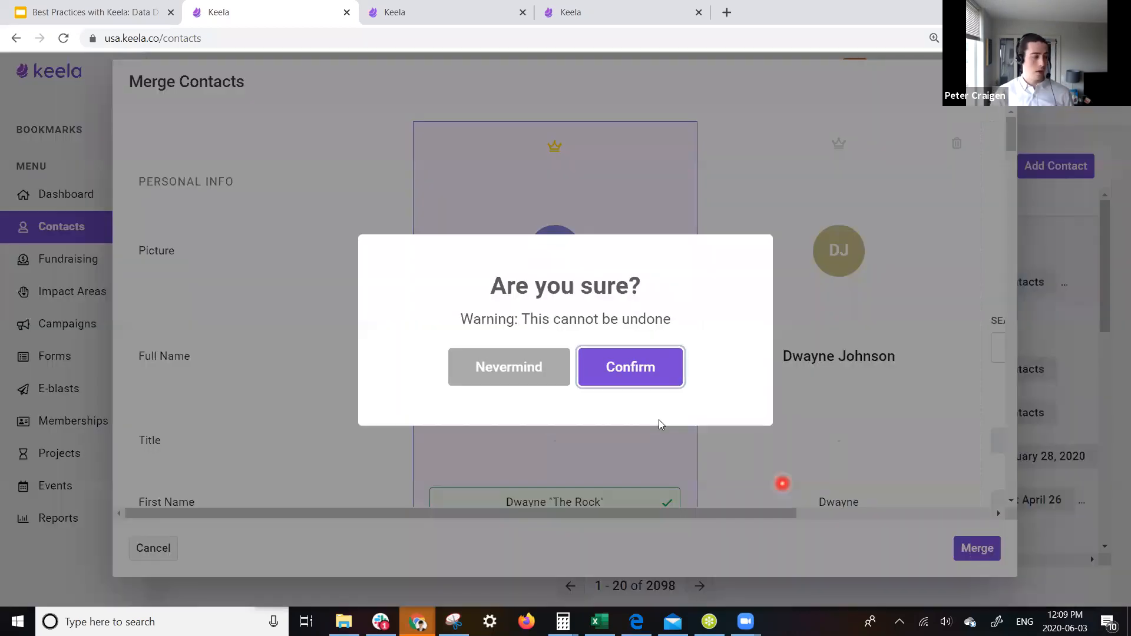
click(627, 368)
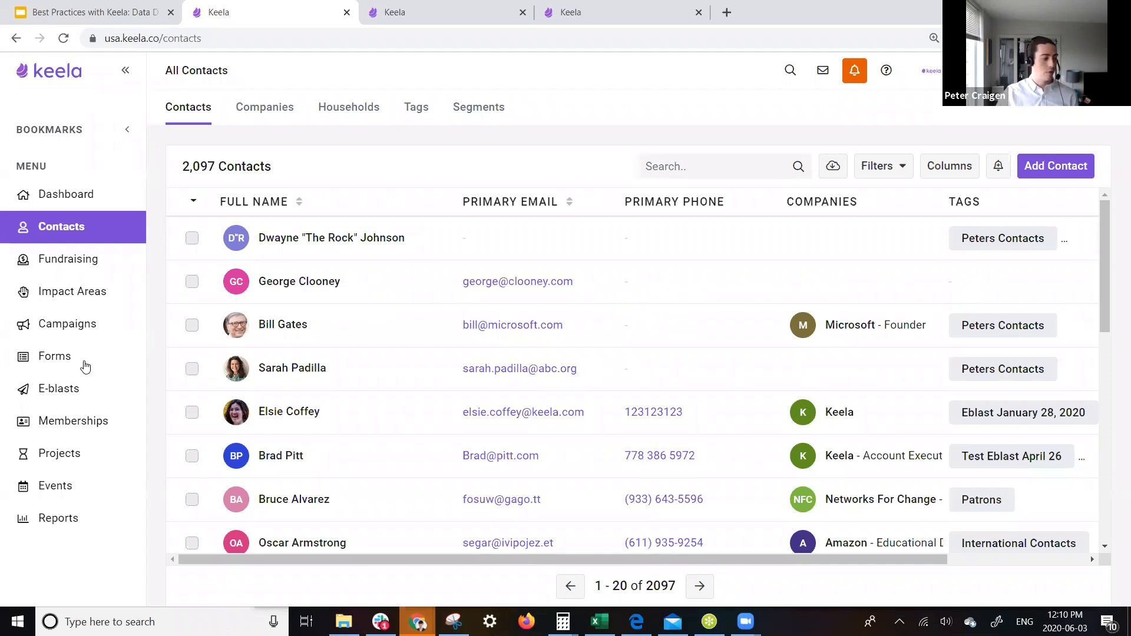
- Go to the Forms section from the sidebar
click(59, 363)
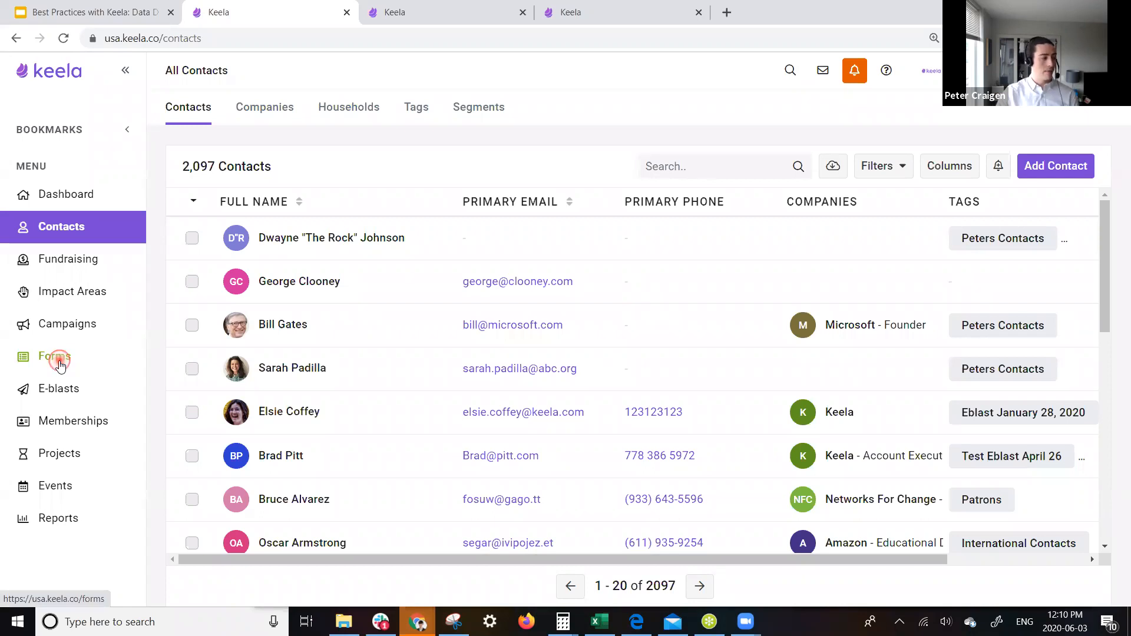
- Open the Website Donation Form from the forms list and switch to its Designer view
click(60, 362)
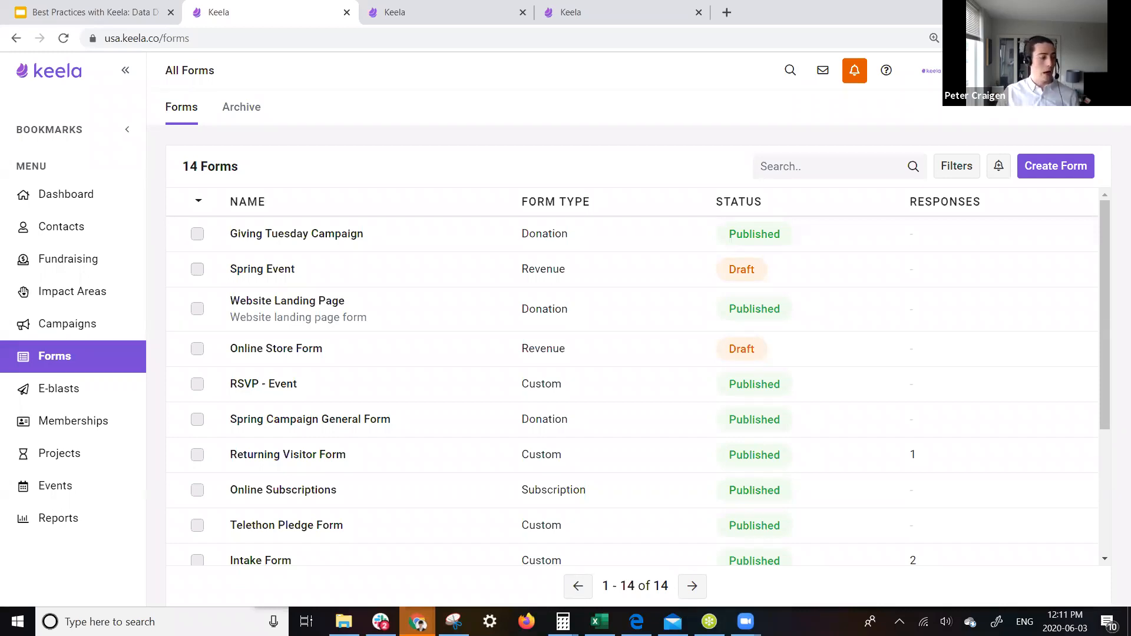
scroll(218, 456, down, 4)
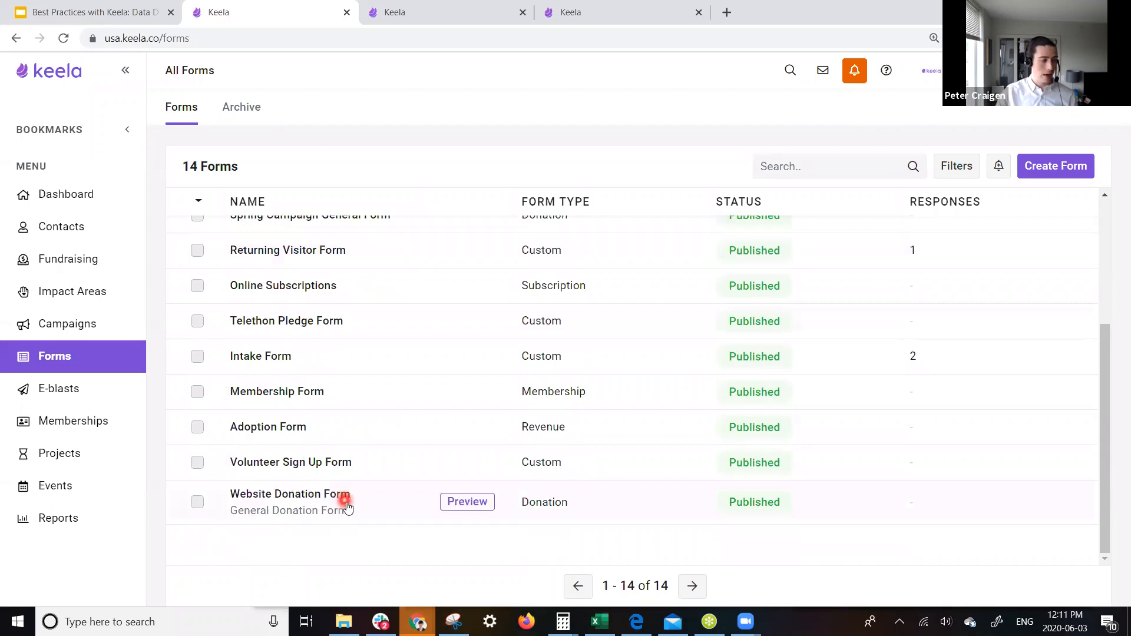
click(345, 501)
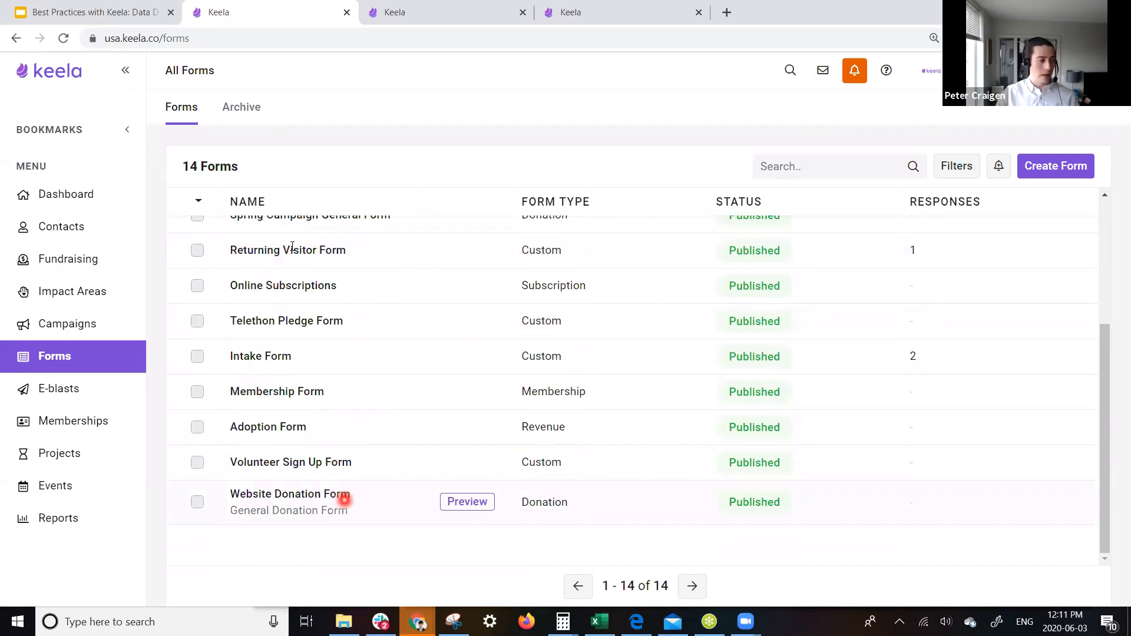
click(310, 113)
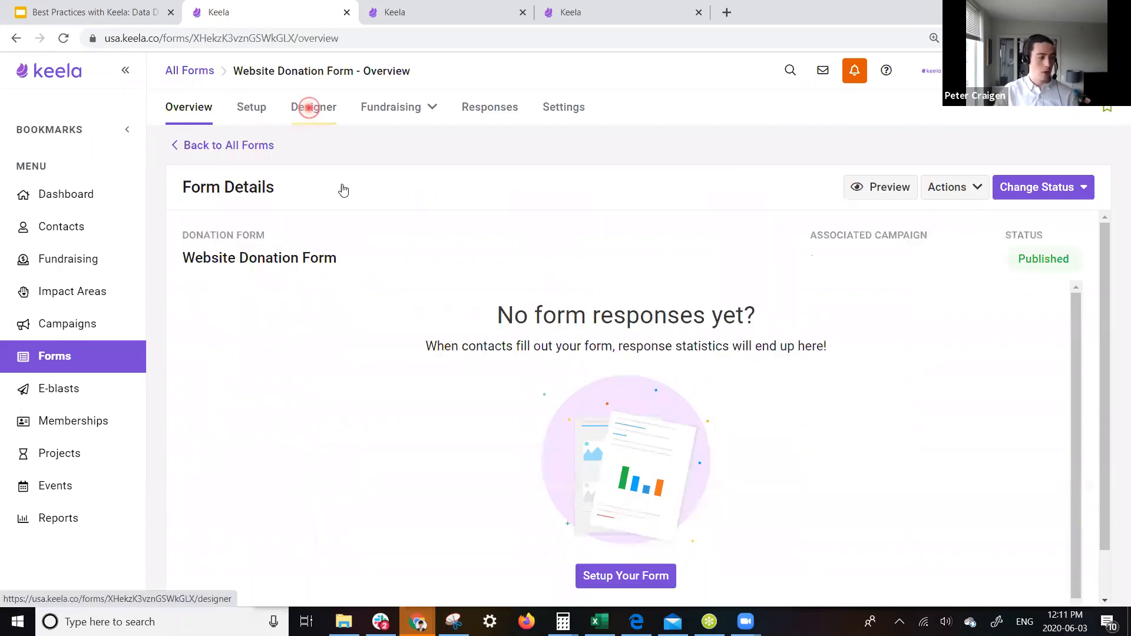
- In the preview, pick the $50 amount and advance to the donor details page's address field
click(546, 400)
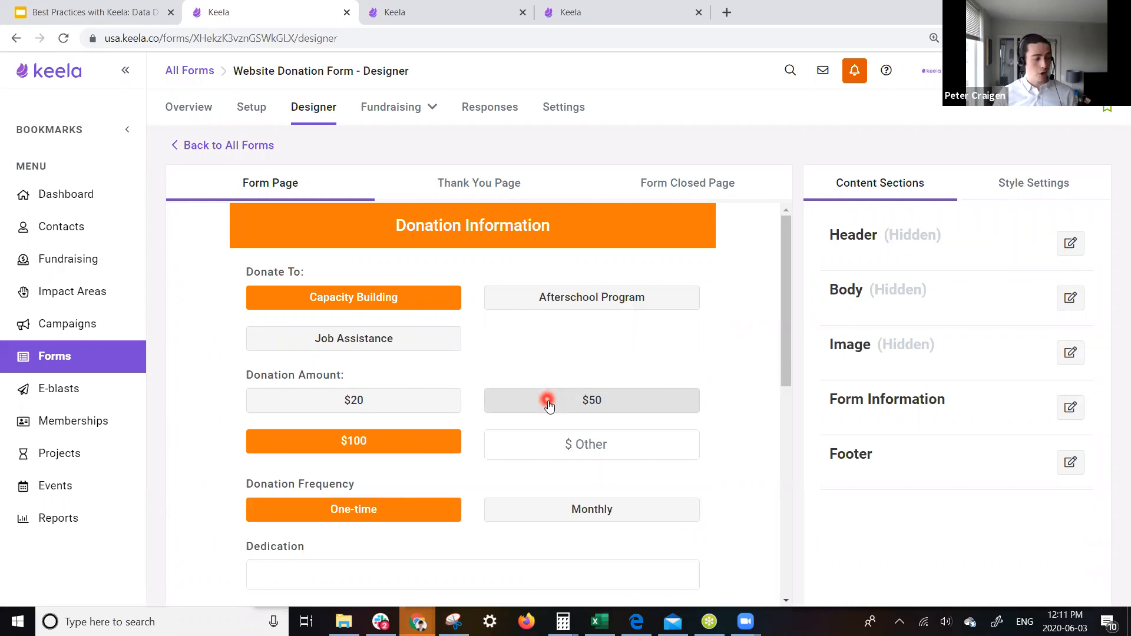
scroll(544, 413, down, 6)
click(668, 329)
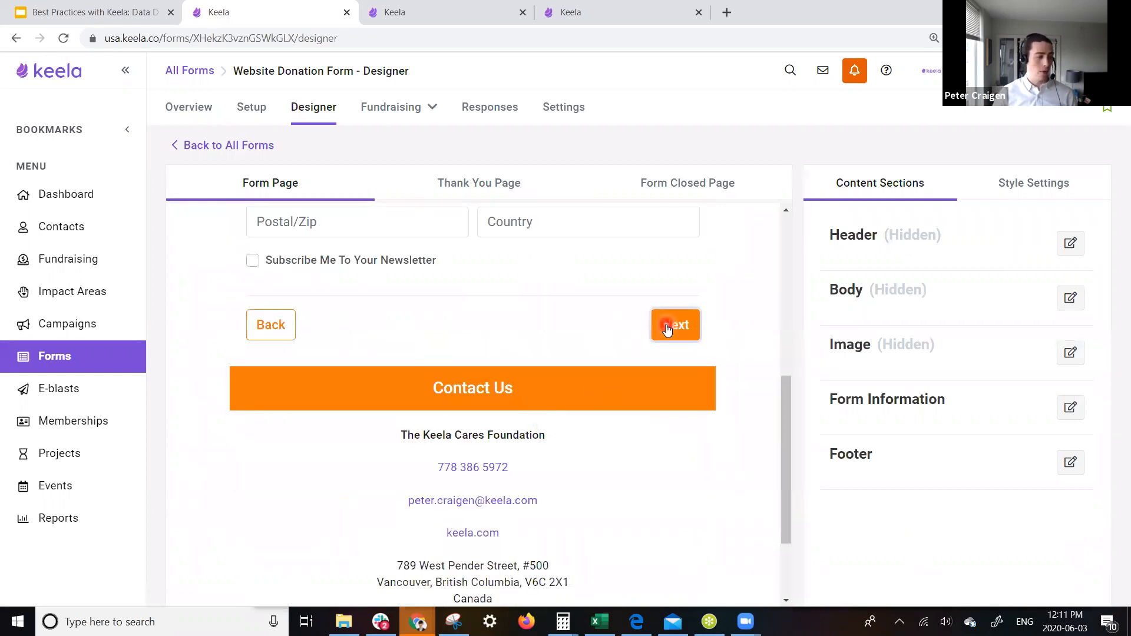
scroll(639, 326, up, 5)
click(354, 405)
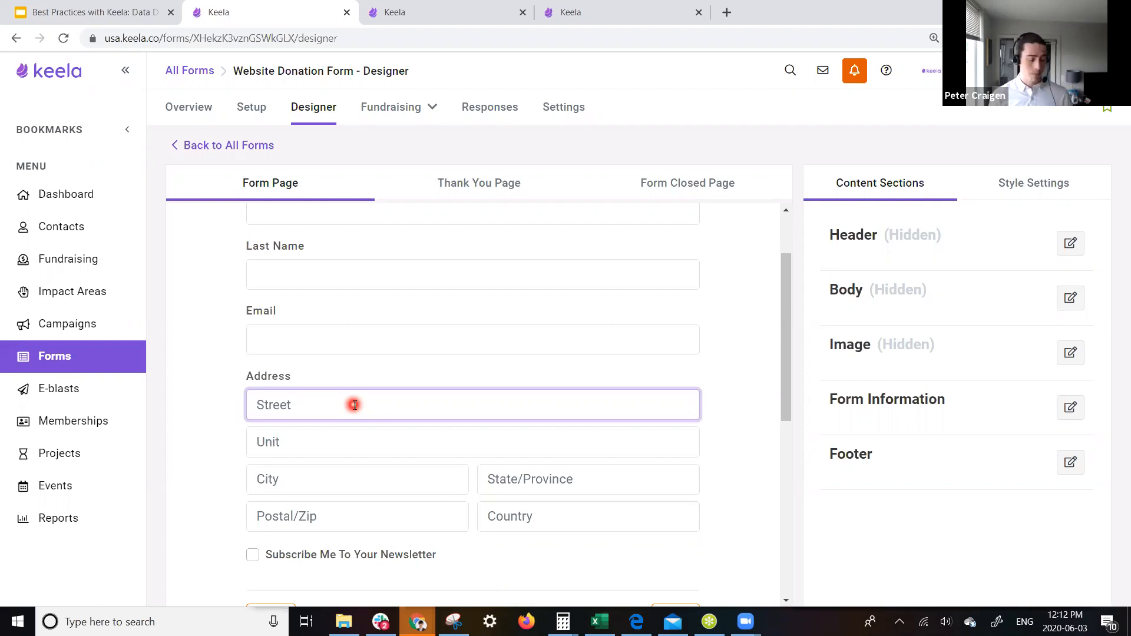
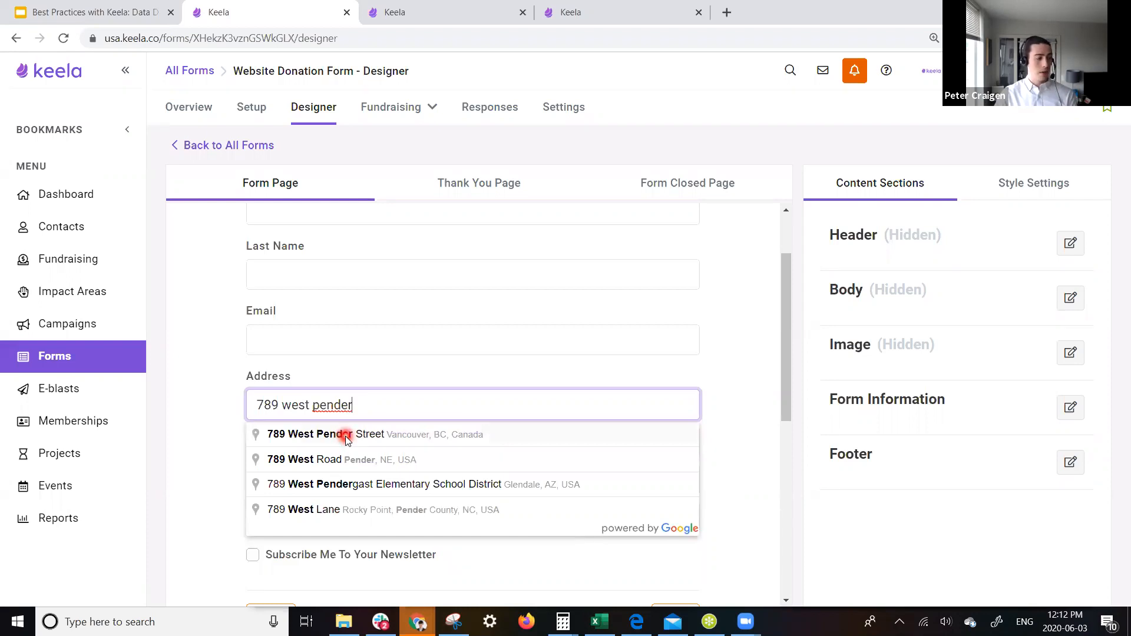
click(348, 439)
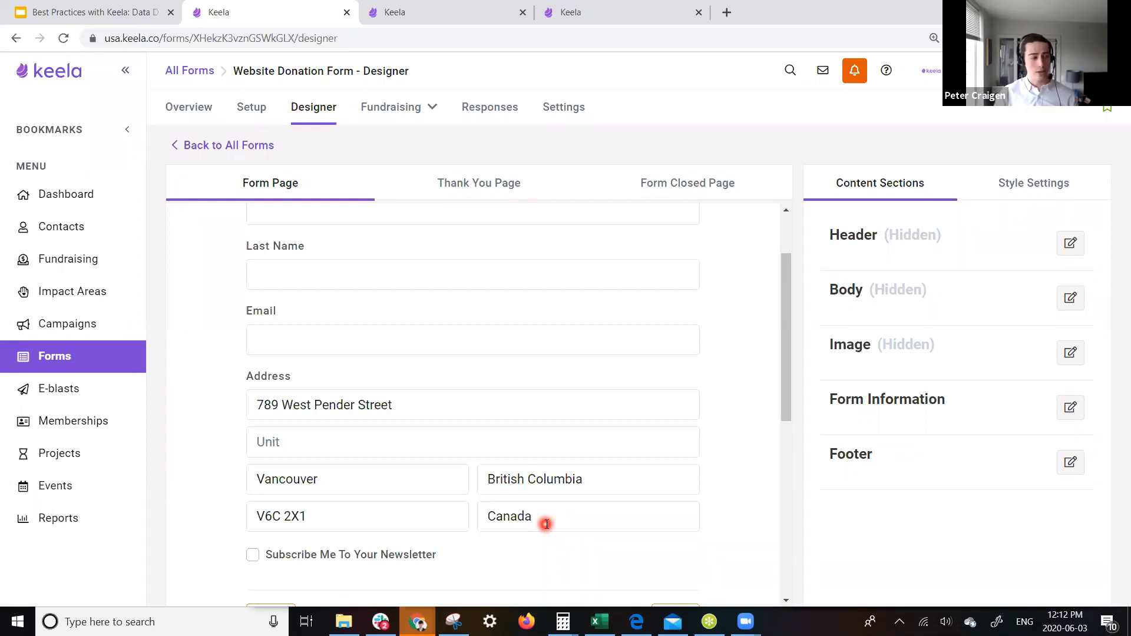
scroll(463, 447, up, 2)
click(316, 288)
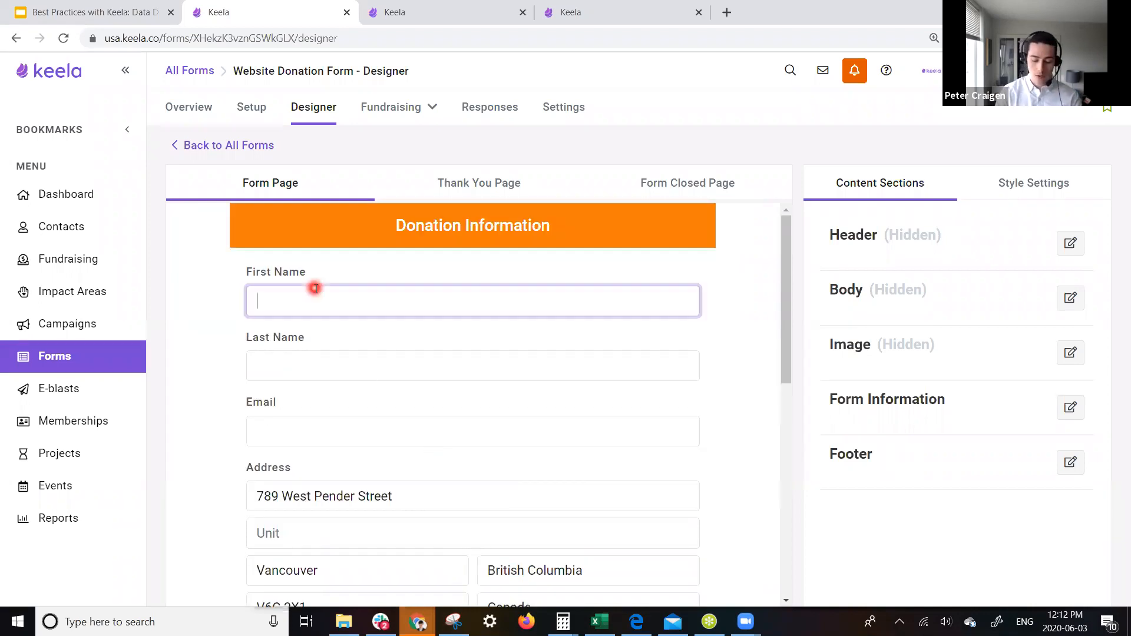
click(304, 357)
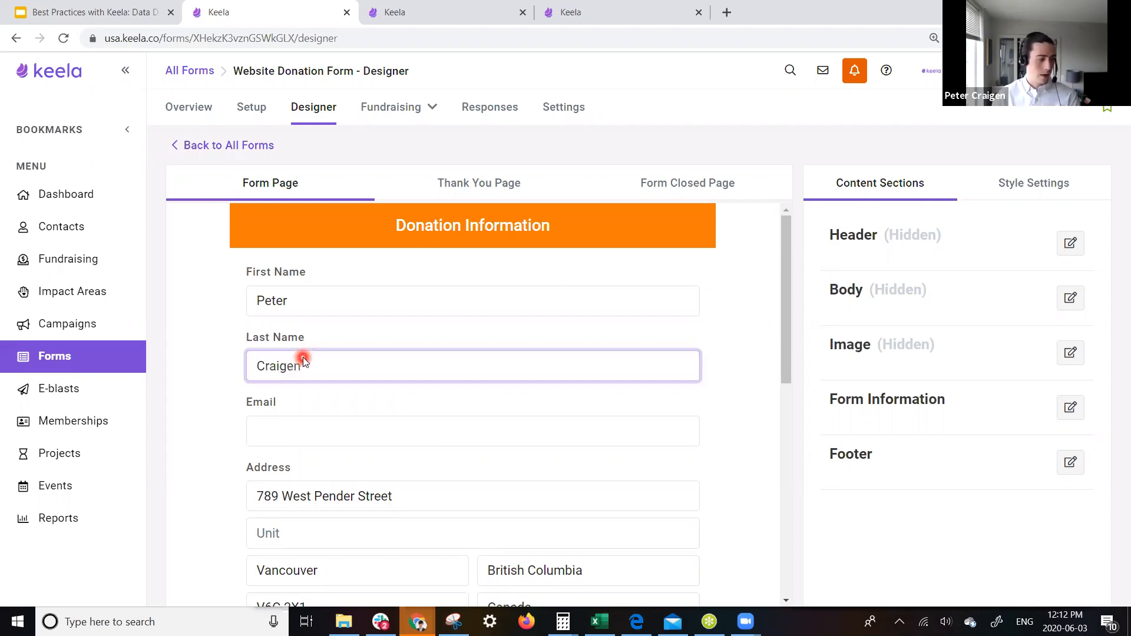
- Enter the donor's email address and go back to the Donation Information step
click(307, 434)
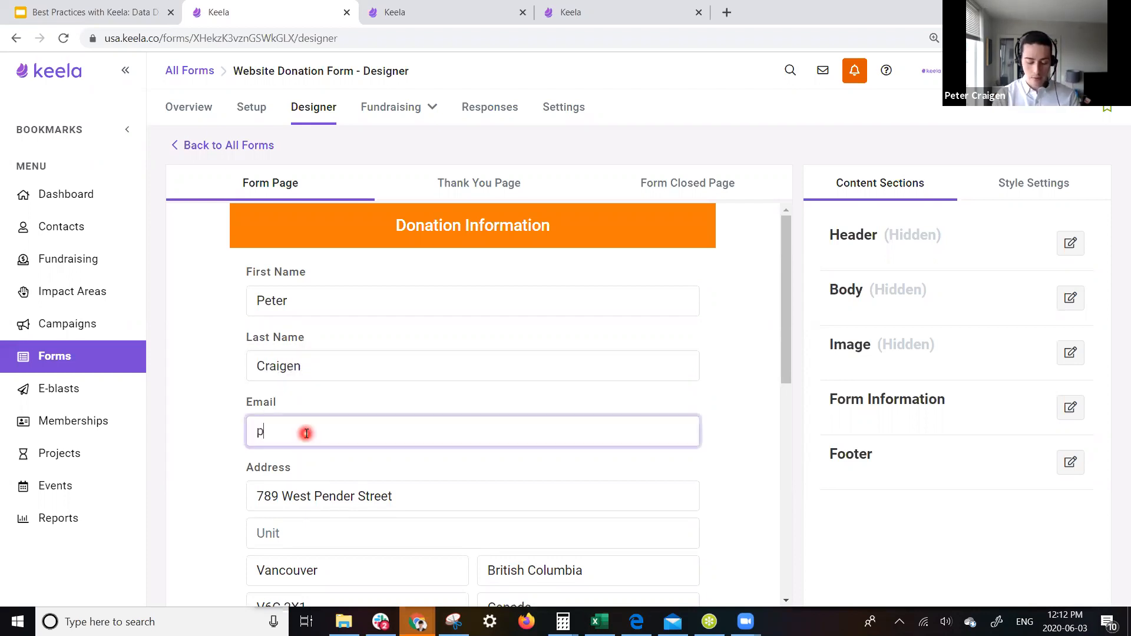
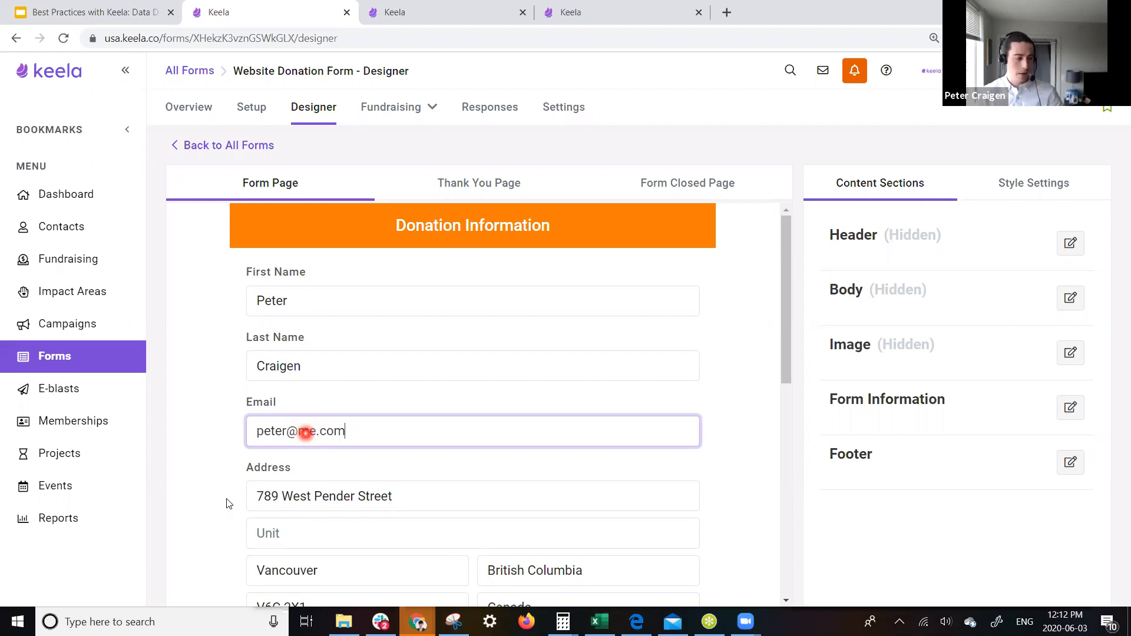
scroll(226, 488, down, 3)
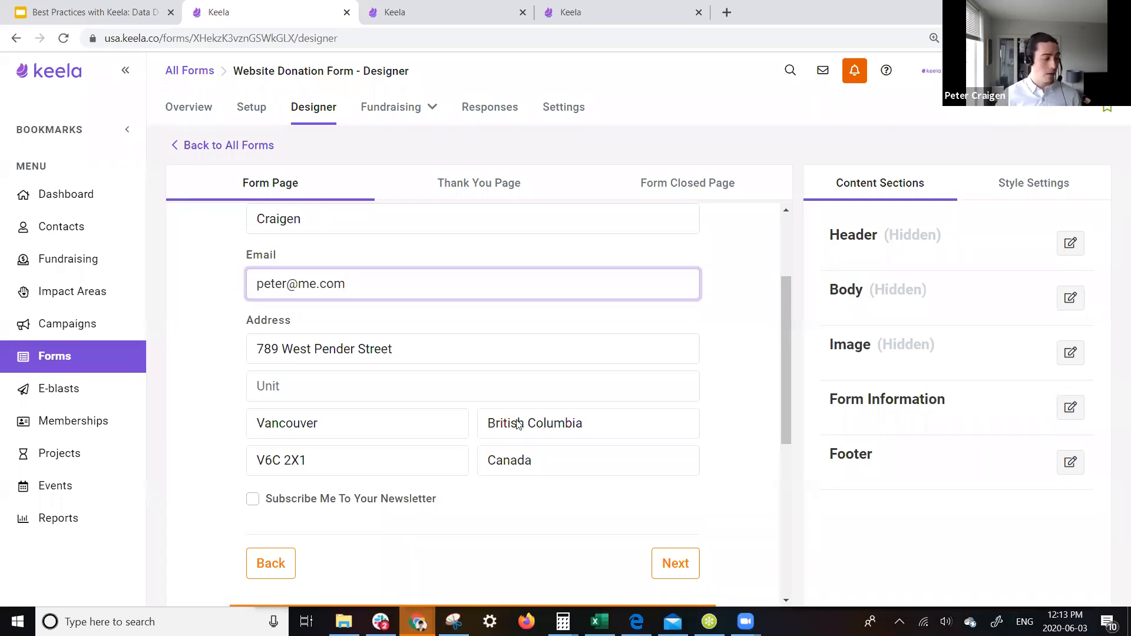
scroll(360, 439, down, 4)
click(288, 354)
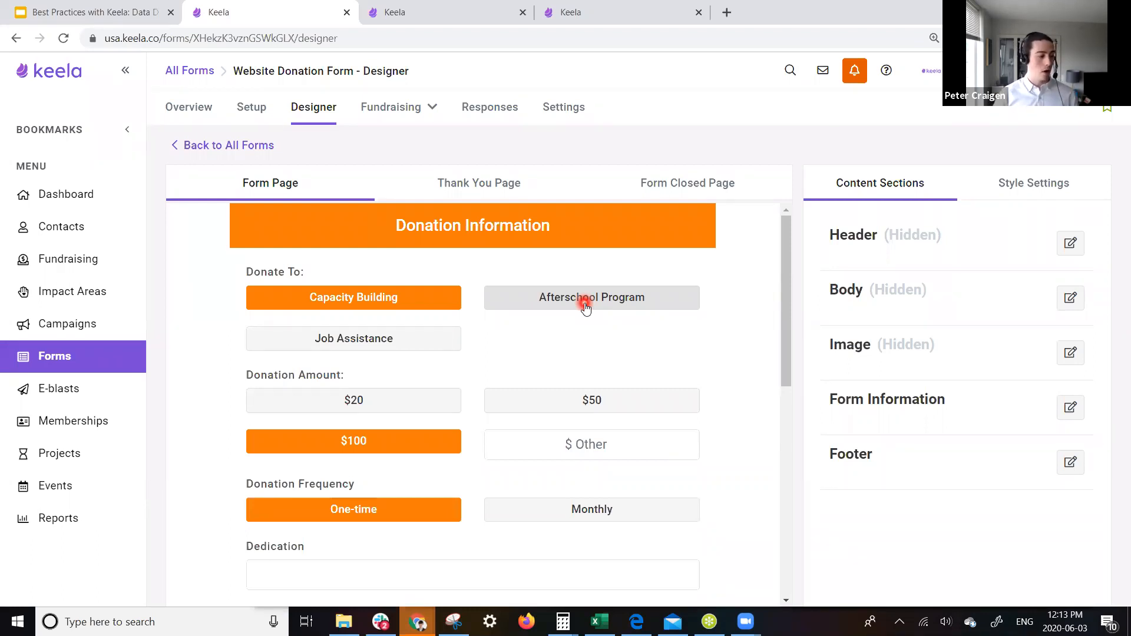
- Advance the preview past Donation Information, then switch to the All Contacts list
scroll(585, 308, down, 2)
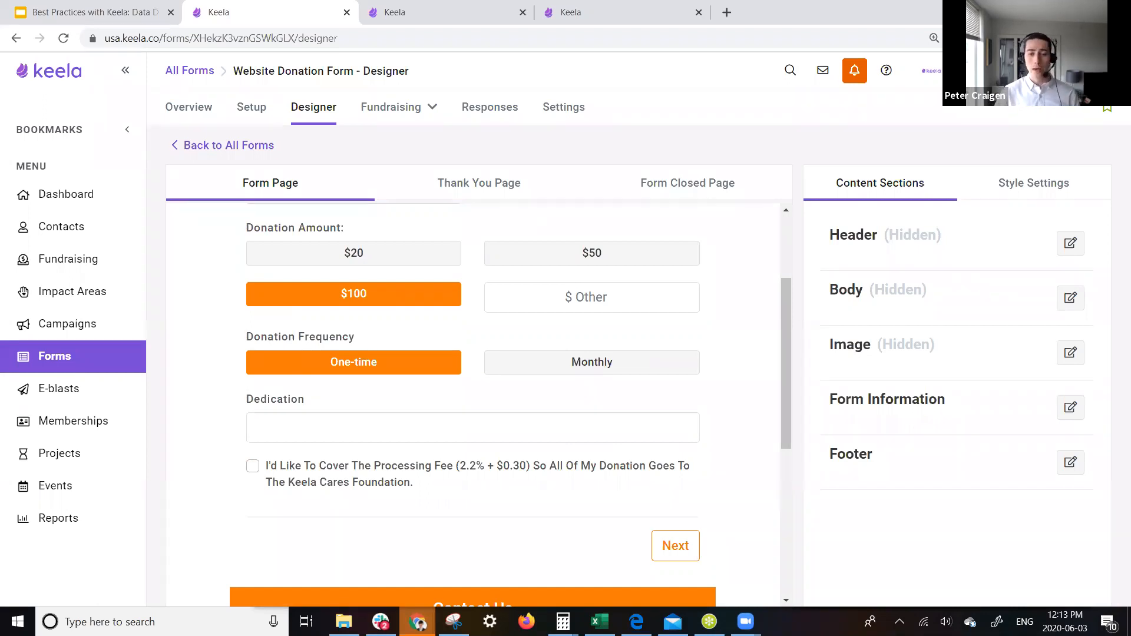
click(676, 545)
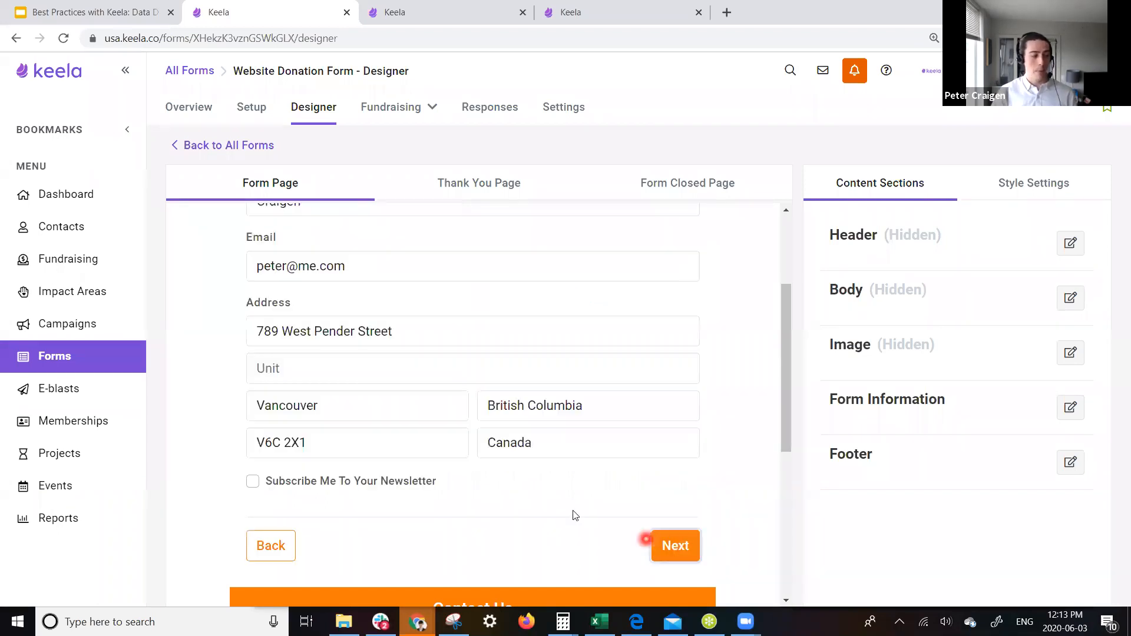
scroll(556, 498, up, 1)
scroll(551, 496, up, 2)
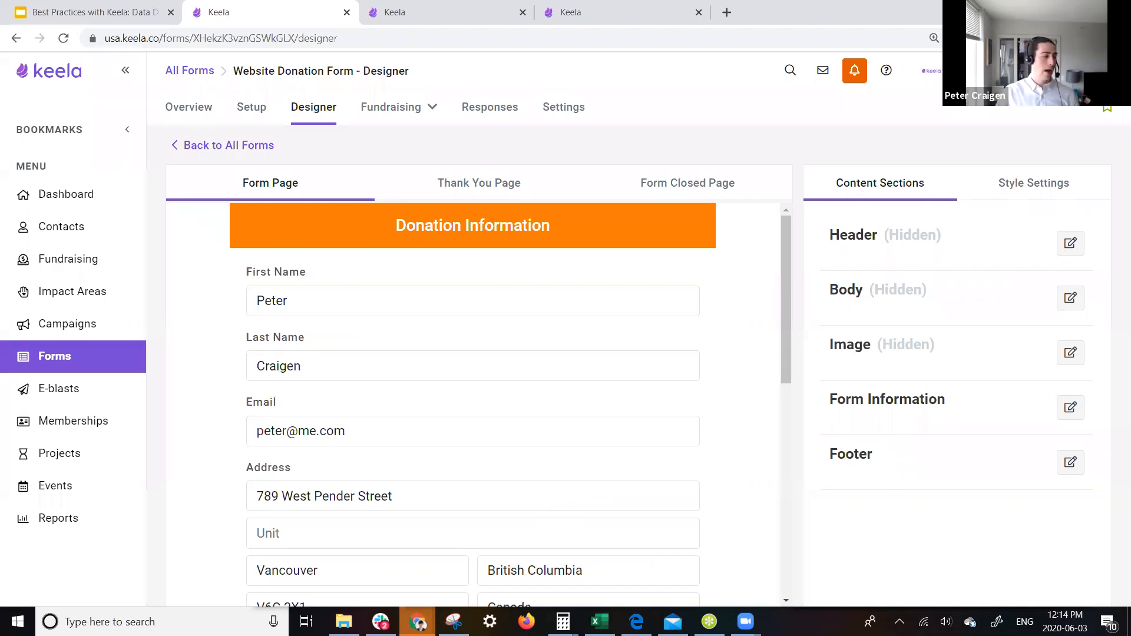
click(48, 229)
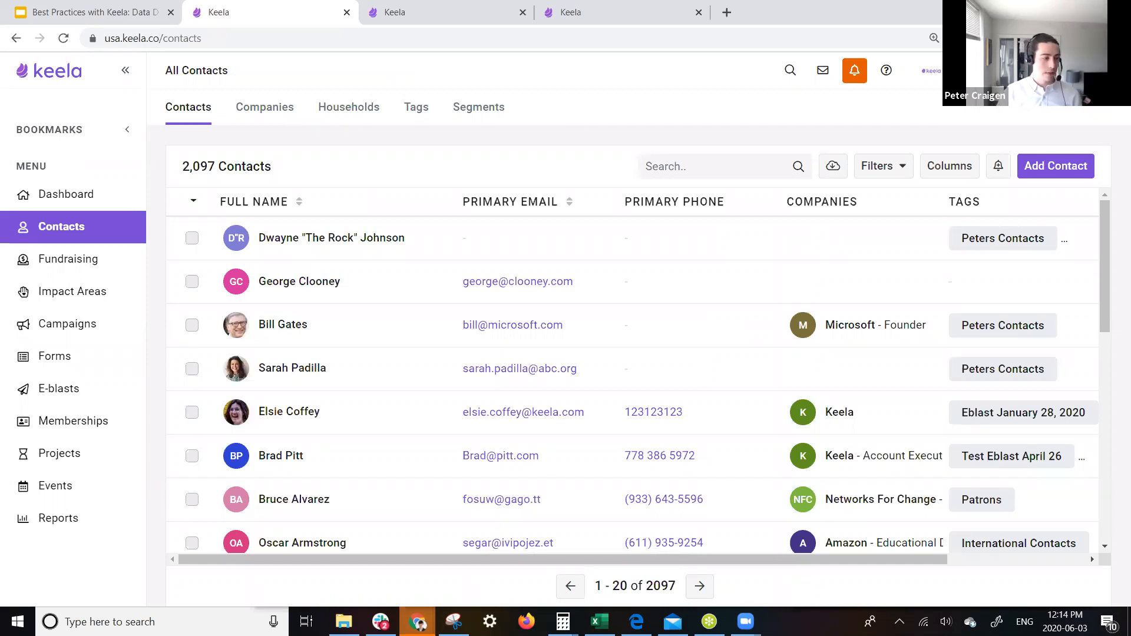
- Open Edit Filters and add a Donation Transactions Date Received filter
click(903, 167)
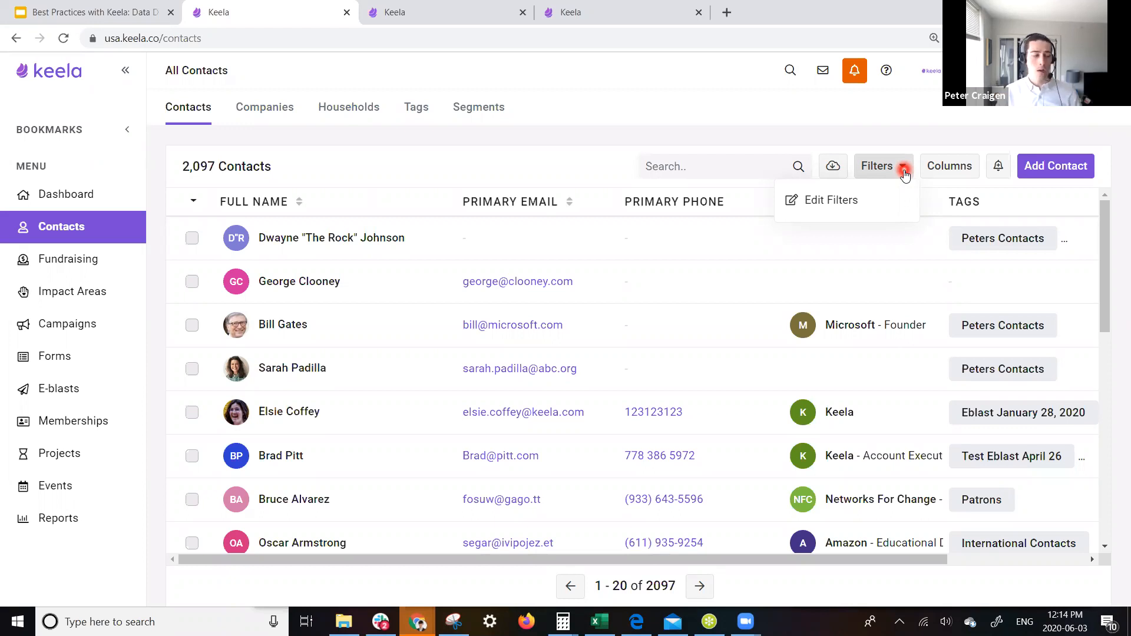
click(829, 207)
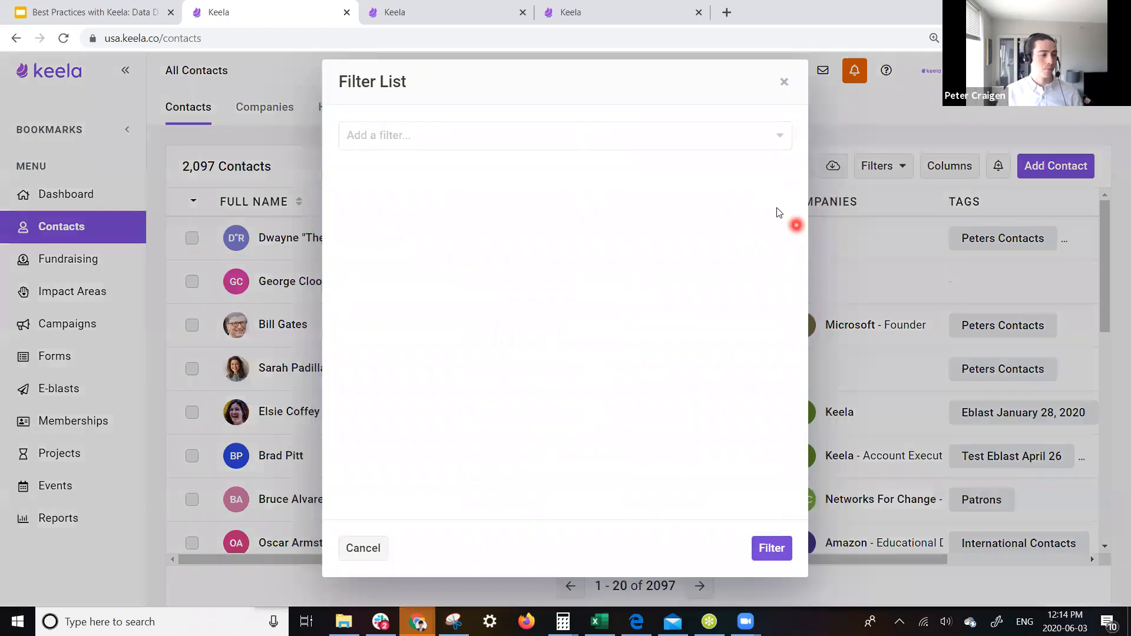
click(763, 133)
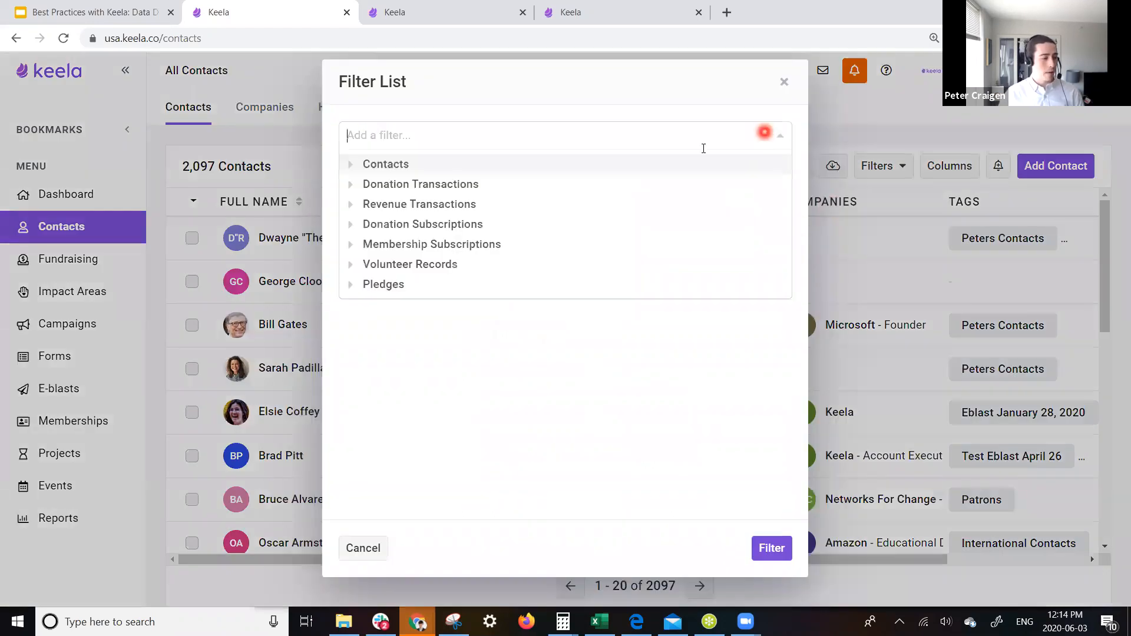
click(368, 184)
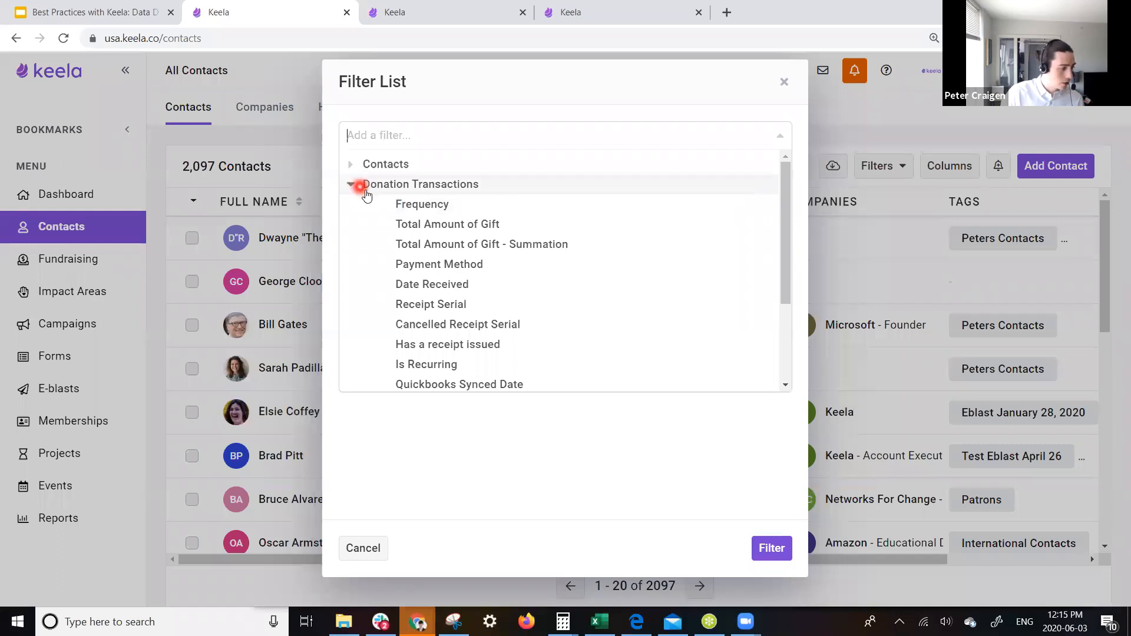
click(417, 285)
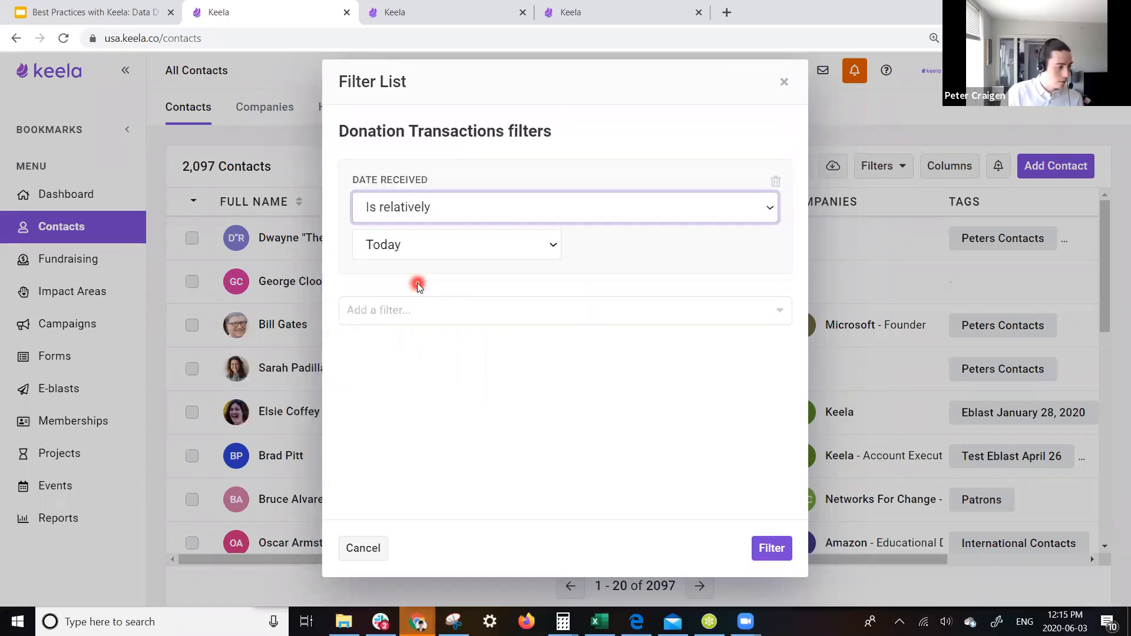
- Set the Date Received filter to Is relatively Last year and click Filter
click(474, 248)
scroll(467, 448, down, 2)
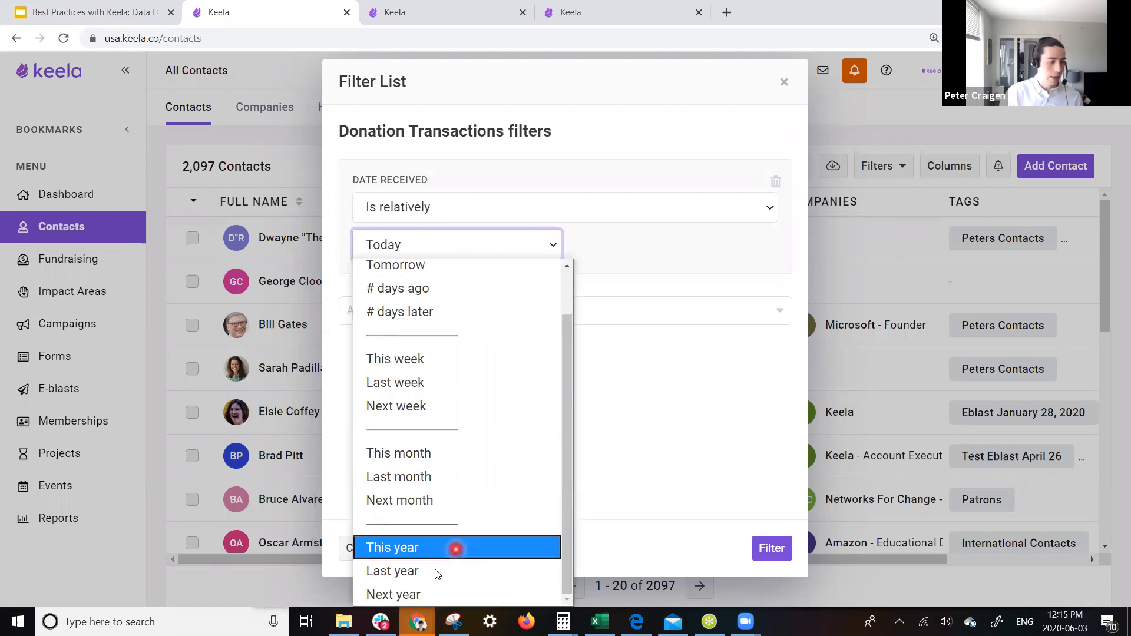
click(435, 571)
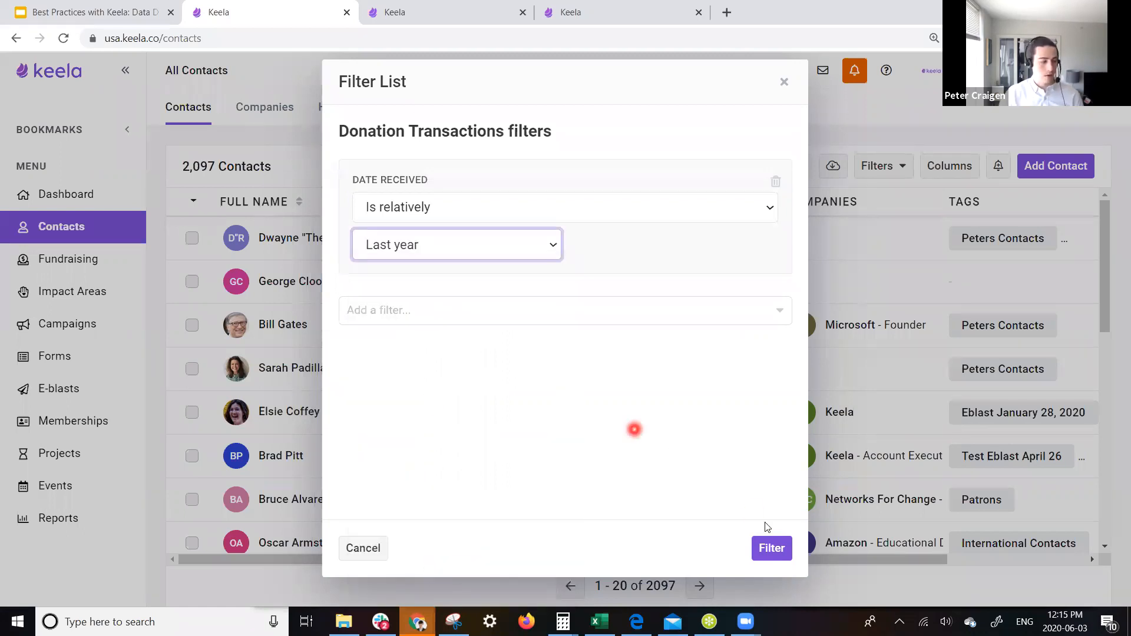
click(772, 549)
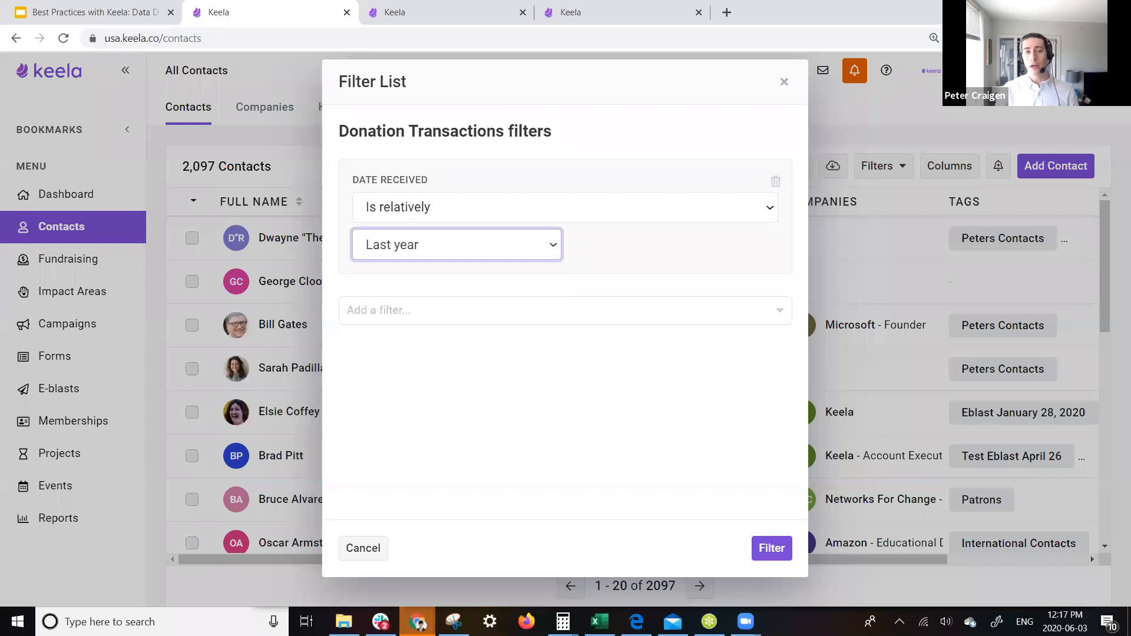
- Delete the Date Received filter and reopen the Add a filter field list
click(470, 204)
click(466, 233)
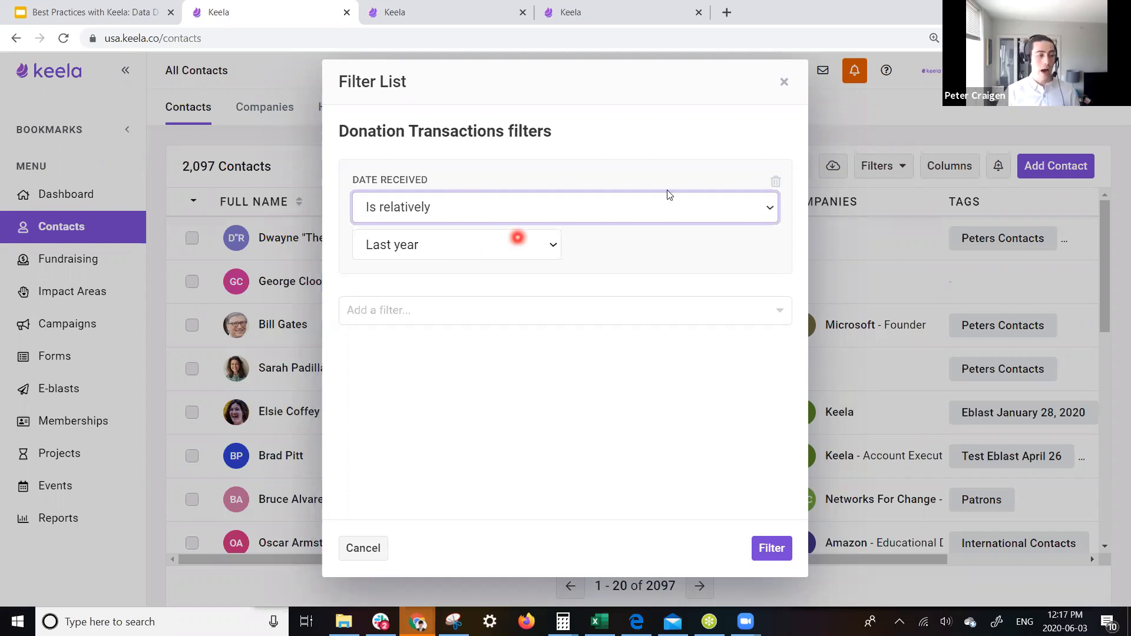
click(777, 183)
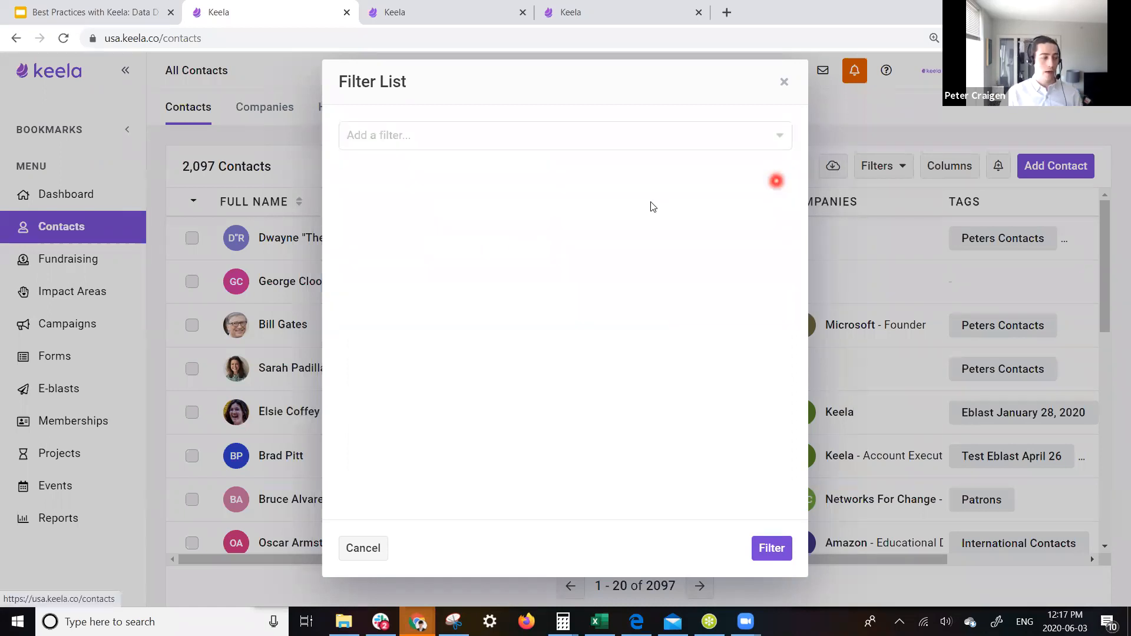
click(463, 134)
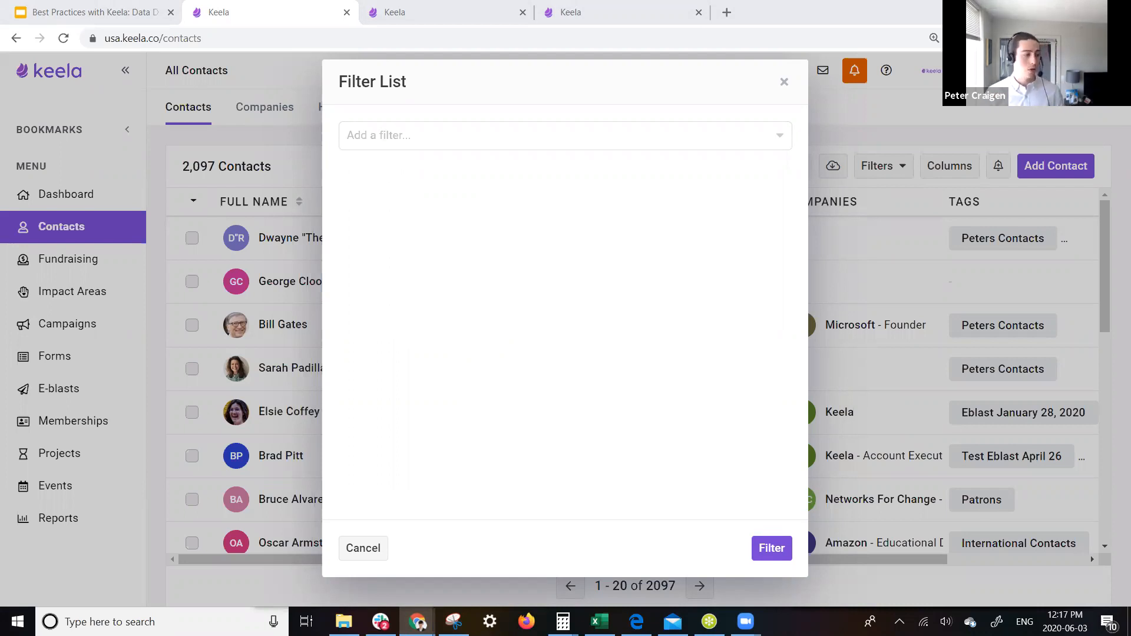
click(512, 132)
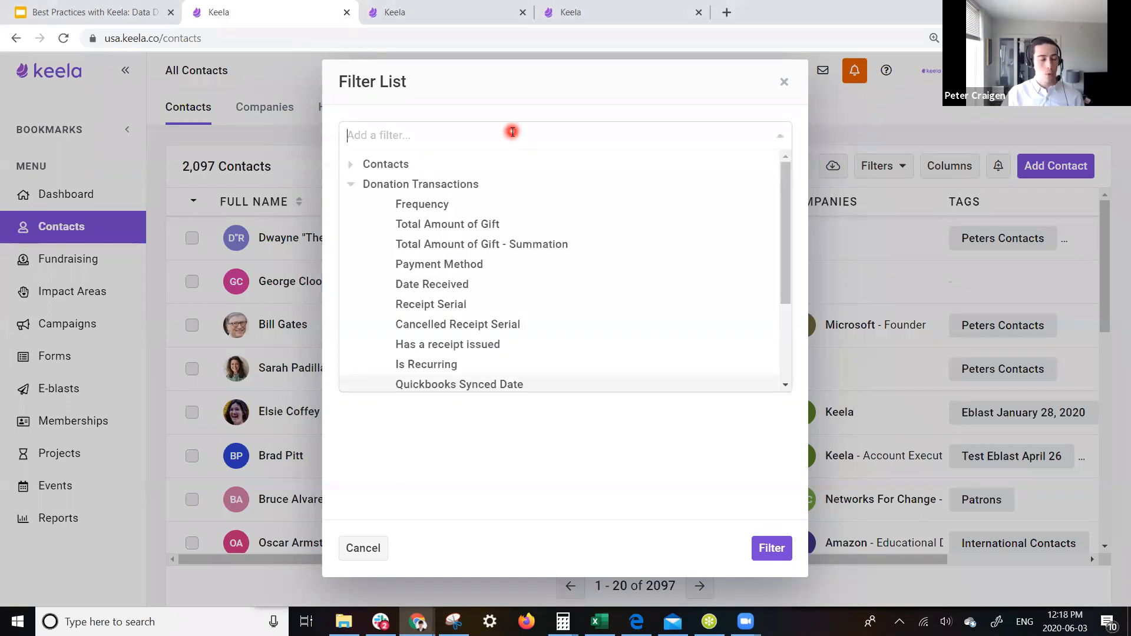
- Filter contacts by Payment Method: Online, Online via Stripe and Online via PayPal
click(487, 266)
click(490, 247)
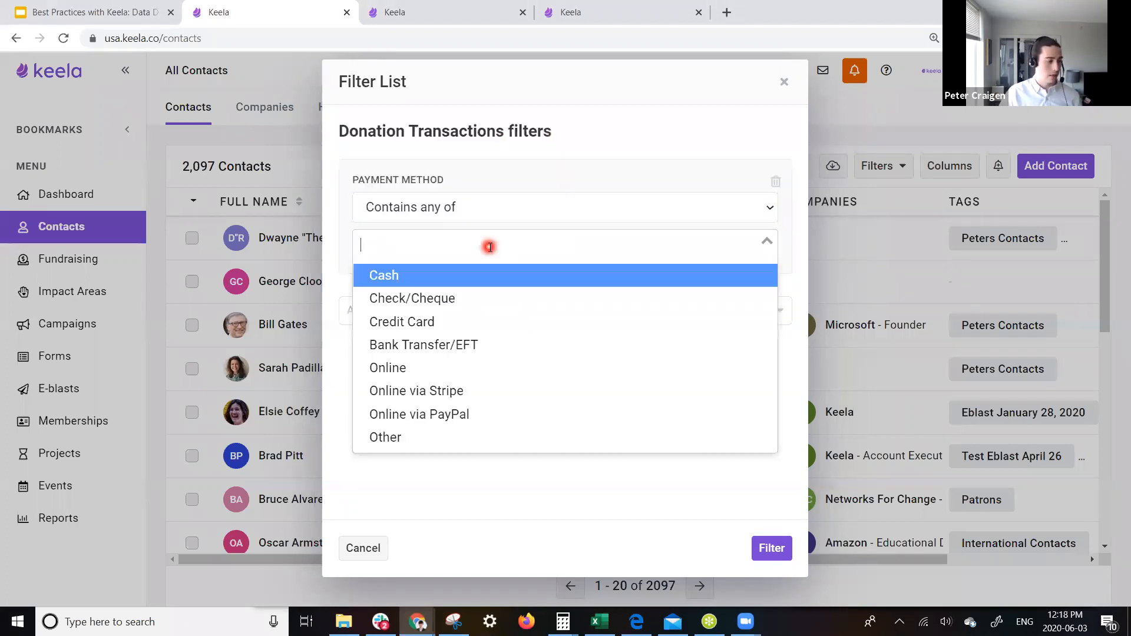
click(443, 368)
click(469, 246)
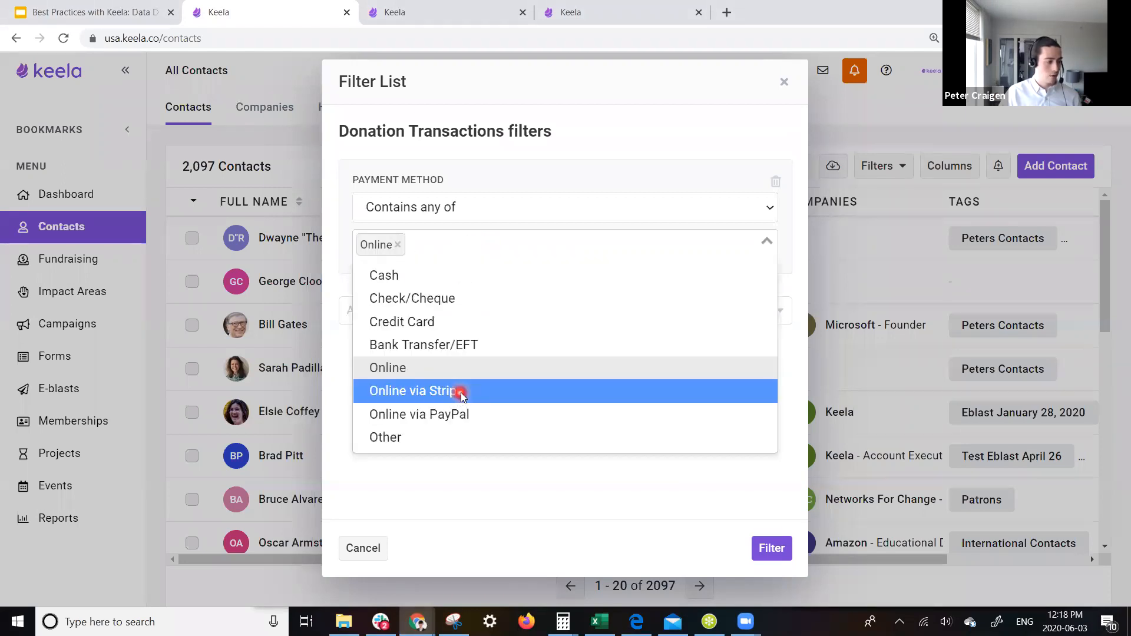
click(460, 391)
click(539, 246)
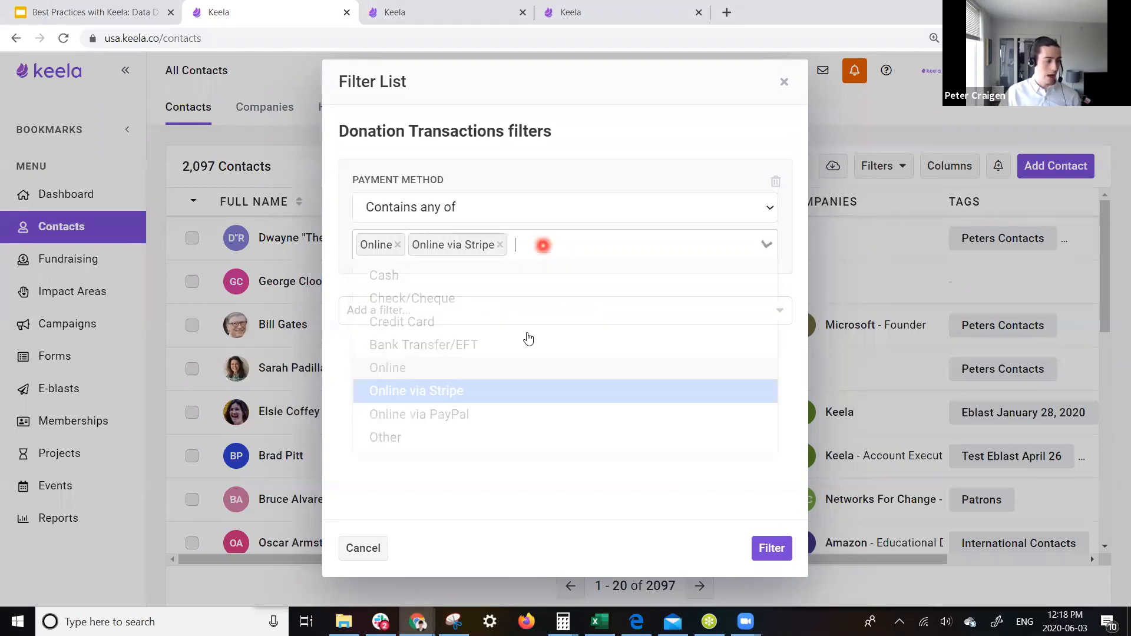
click(496, 409)
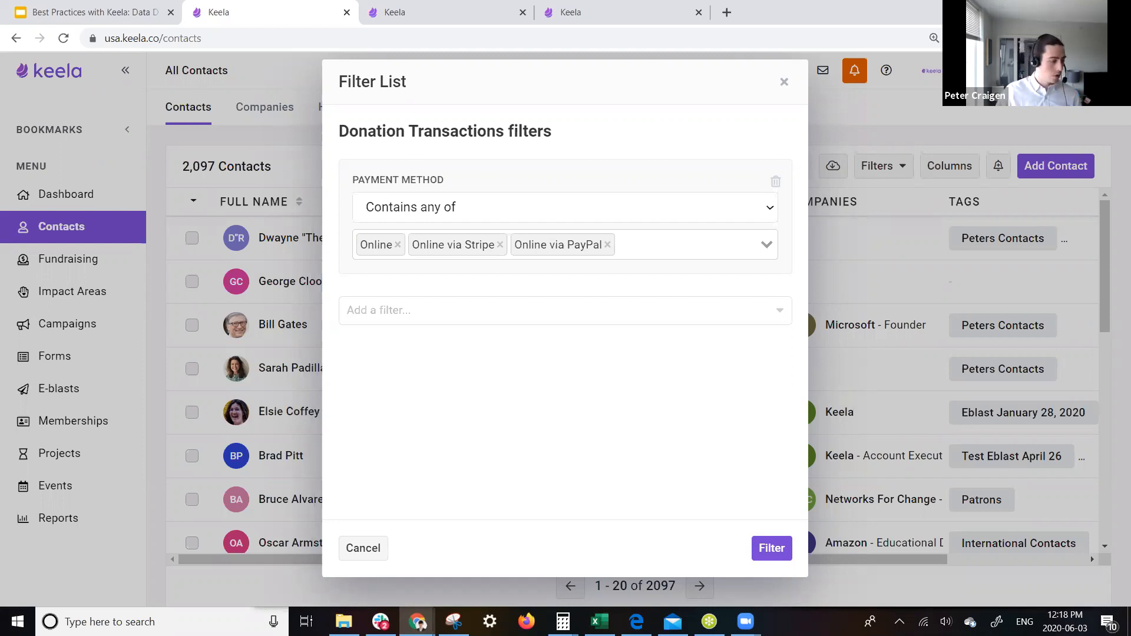
click(772, 548)
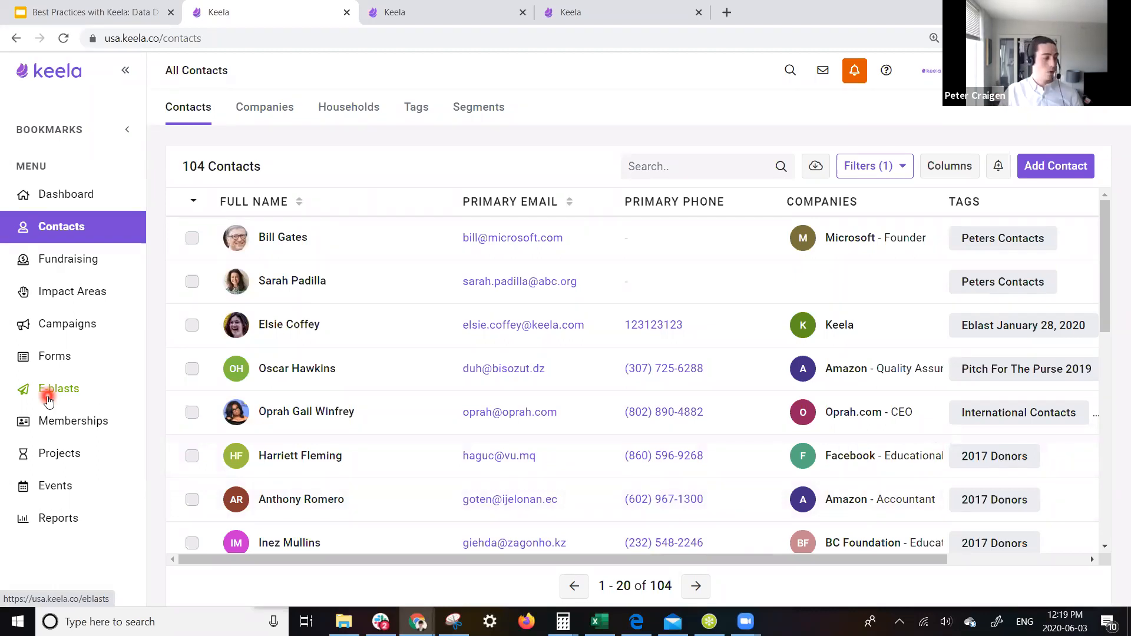
click(49, 359)
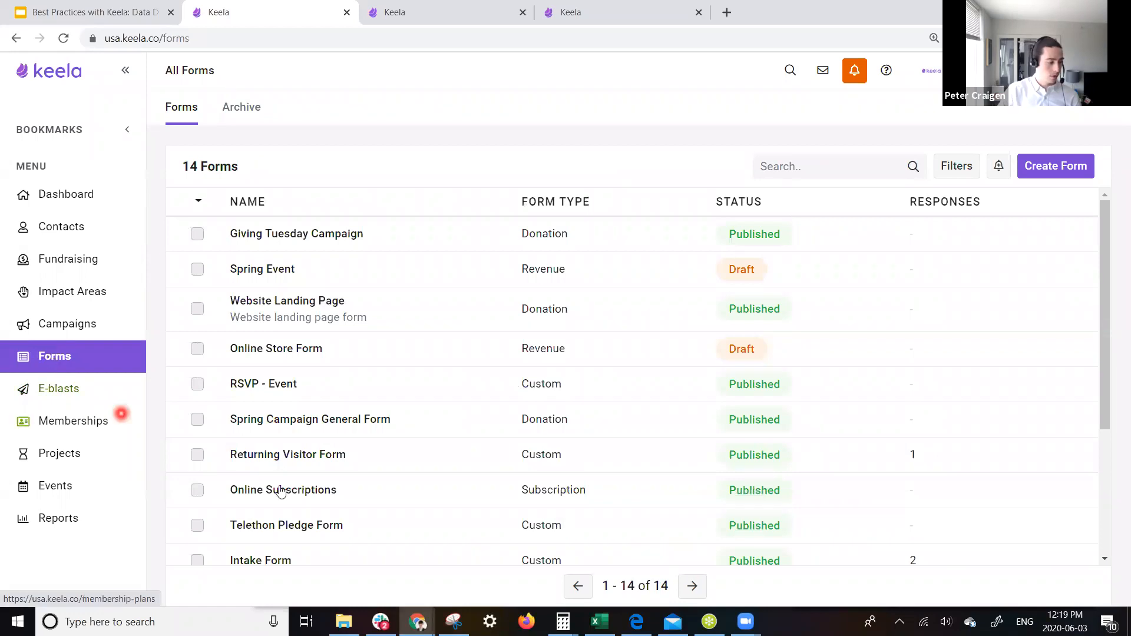
scroll(306, 495, down, 3)
click(297, 497)
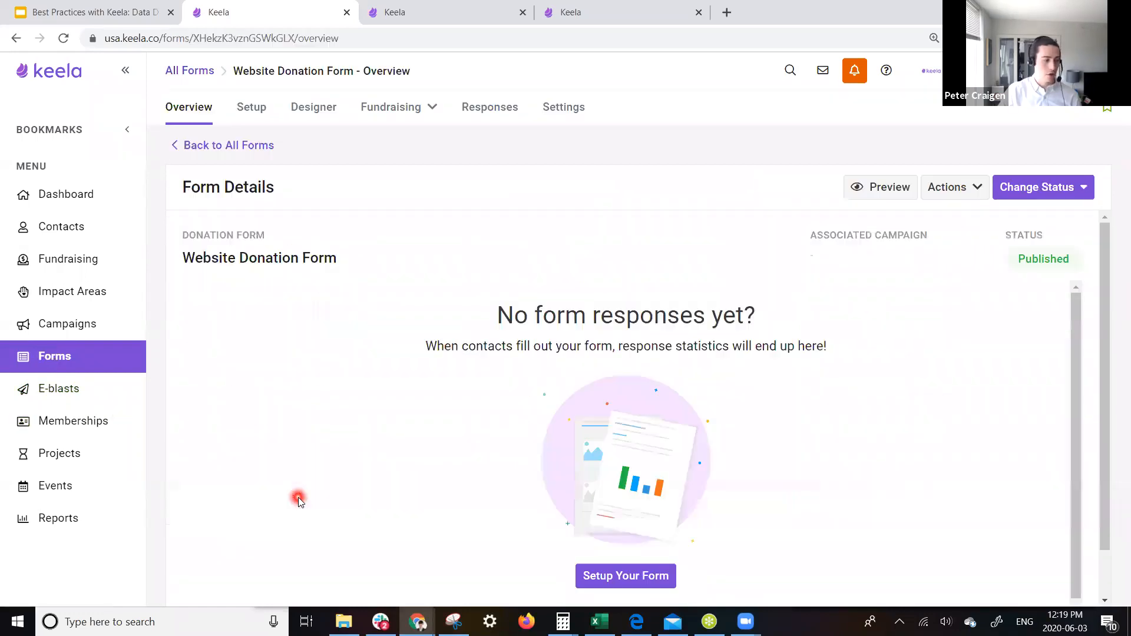
click(253, 108)
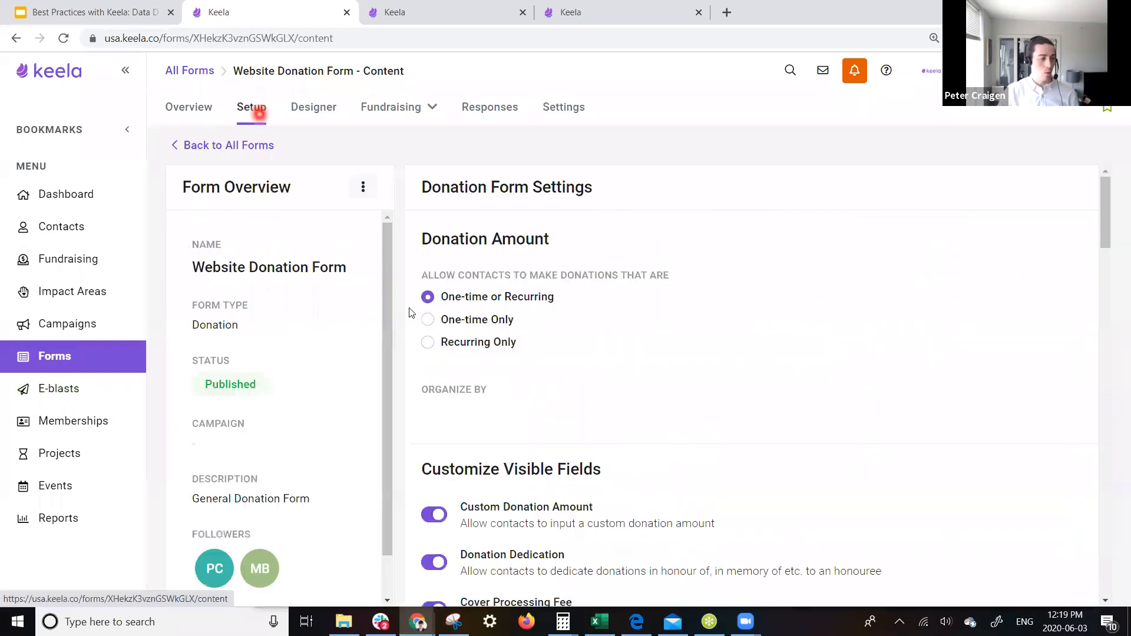
scroll(518, 336, down, 2)
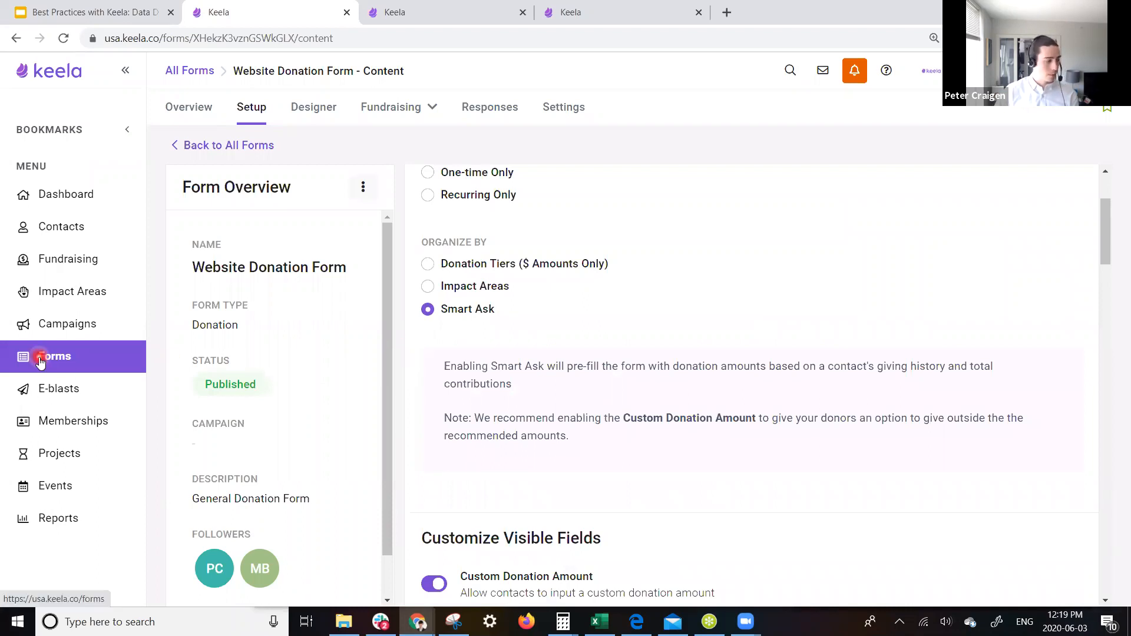
click(260, 120)
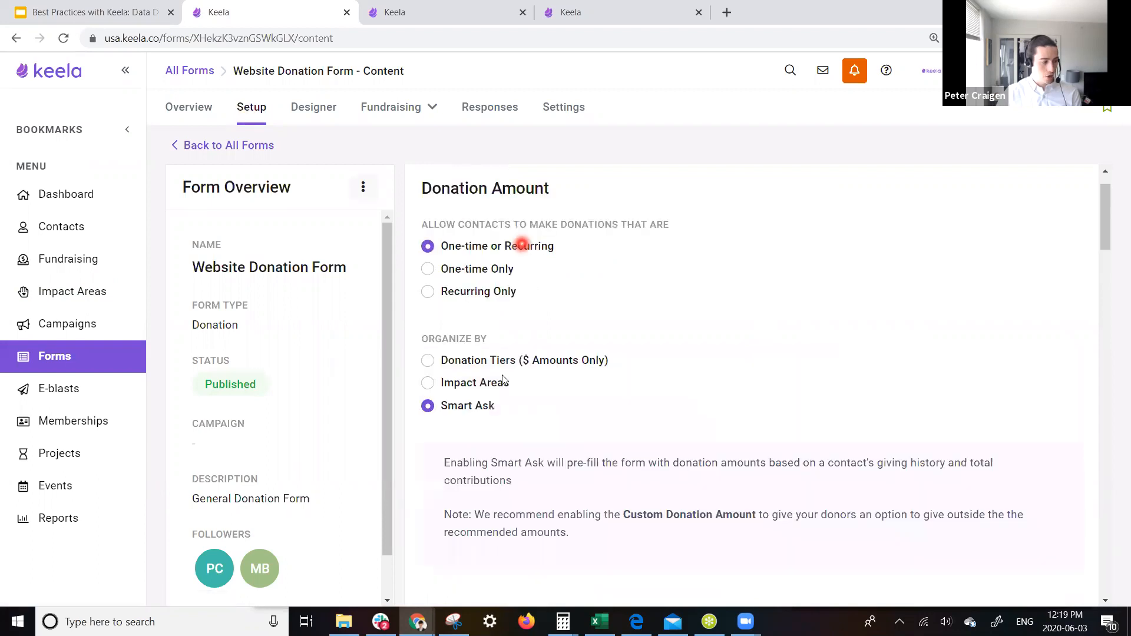
scroll(504, 380, up, 1)
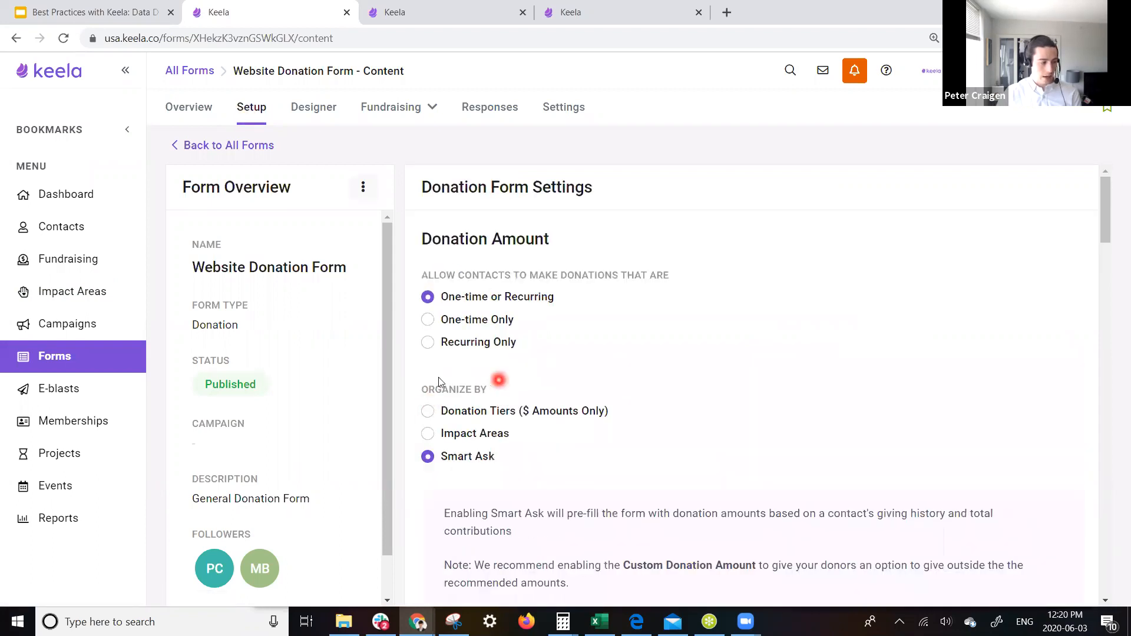
click(427, 416)
scroll(510, 455, down, 3)
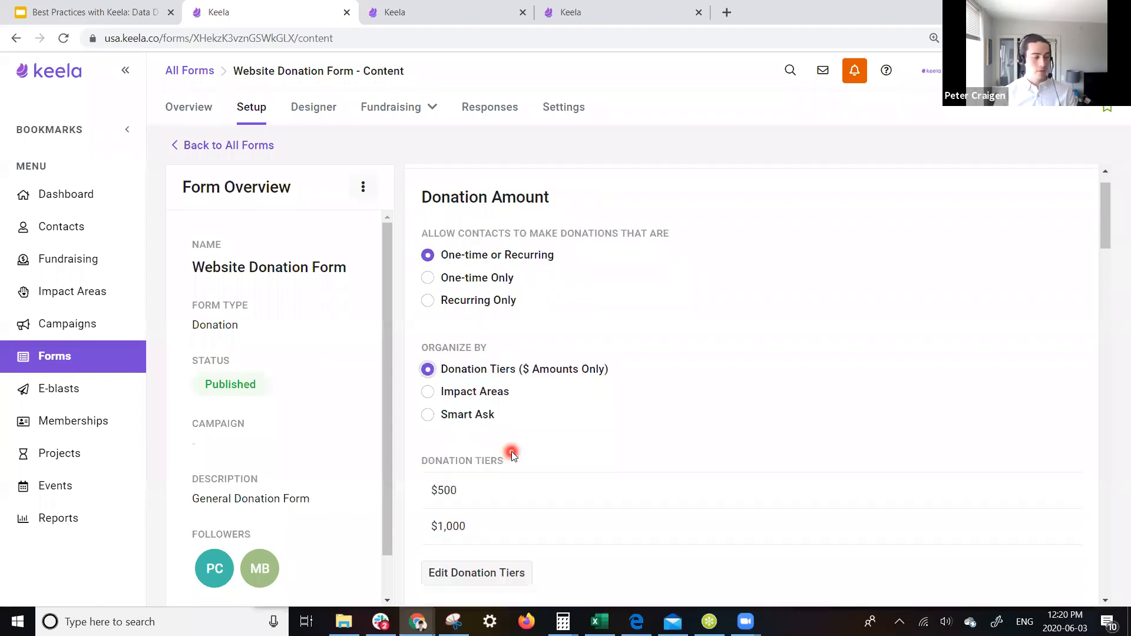
click(427, 287)
scroll(483, 383, down, 3)
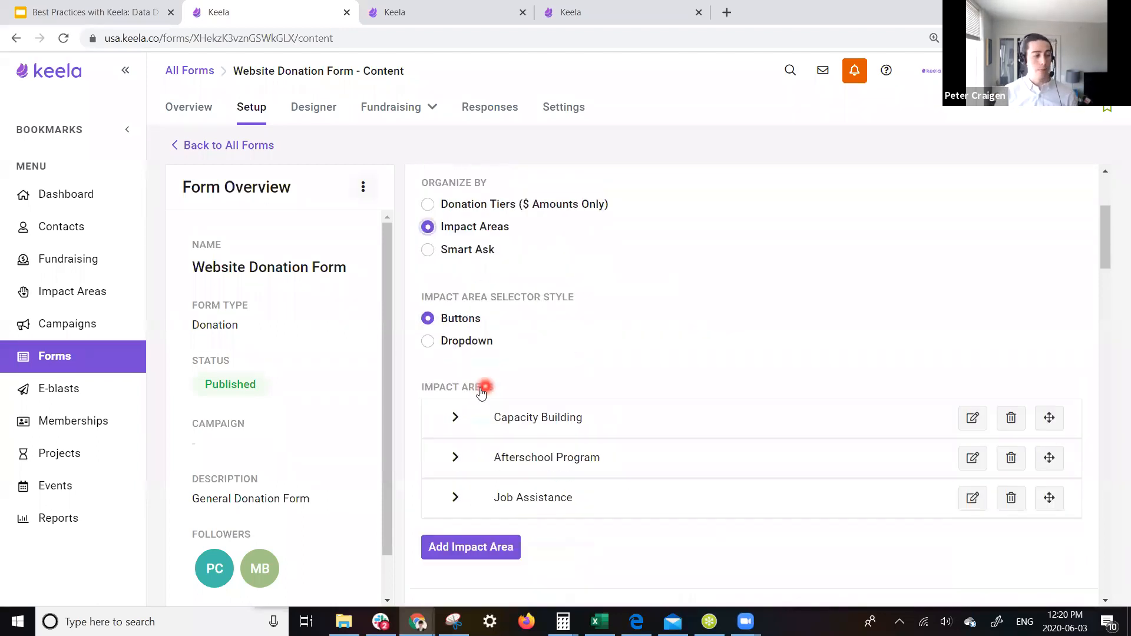
click(449, 330)
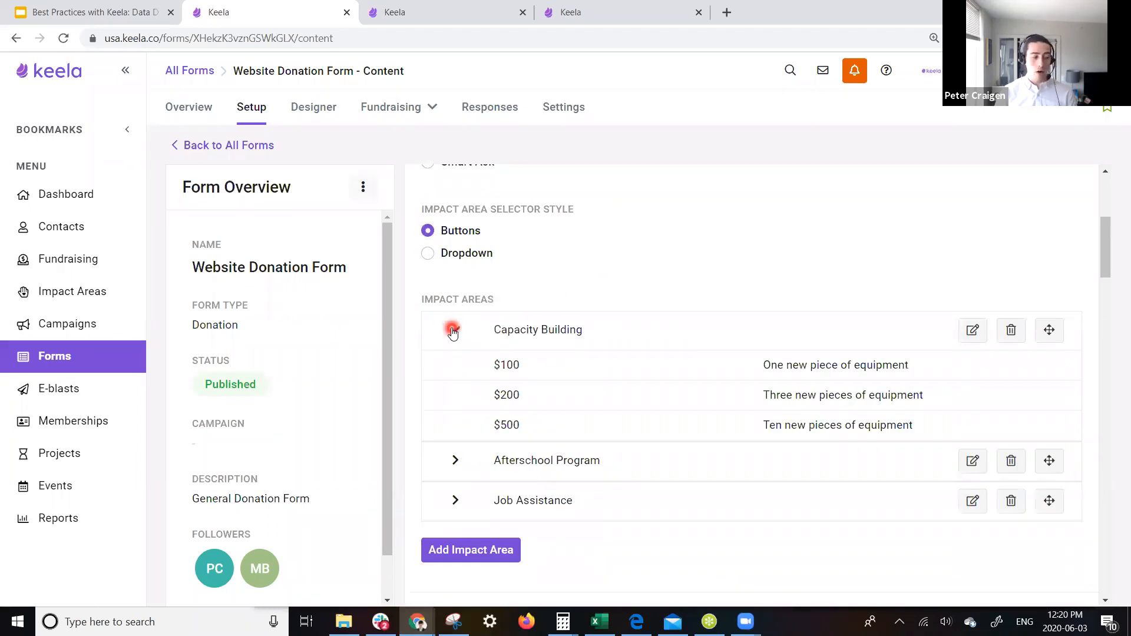
click(452, 331)
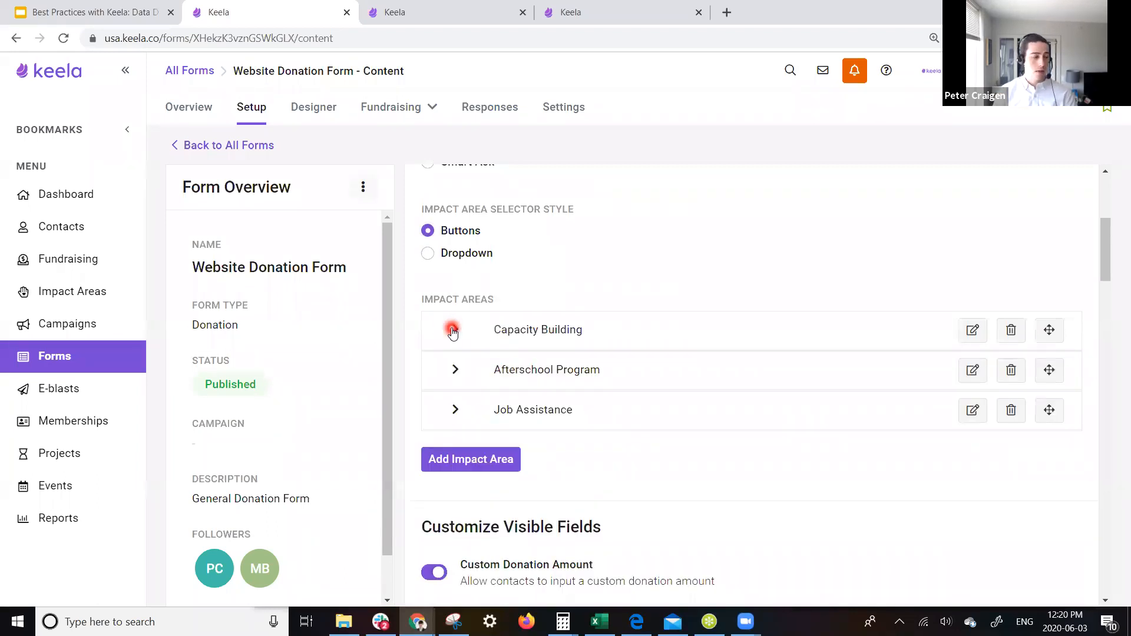
scroll(452, 330, up, 3)
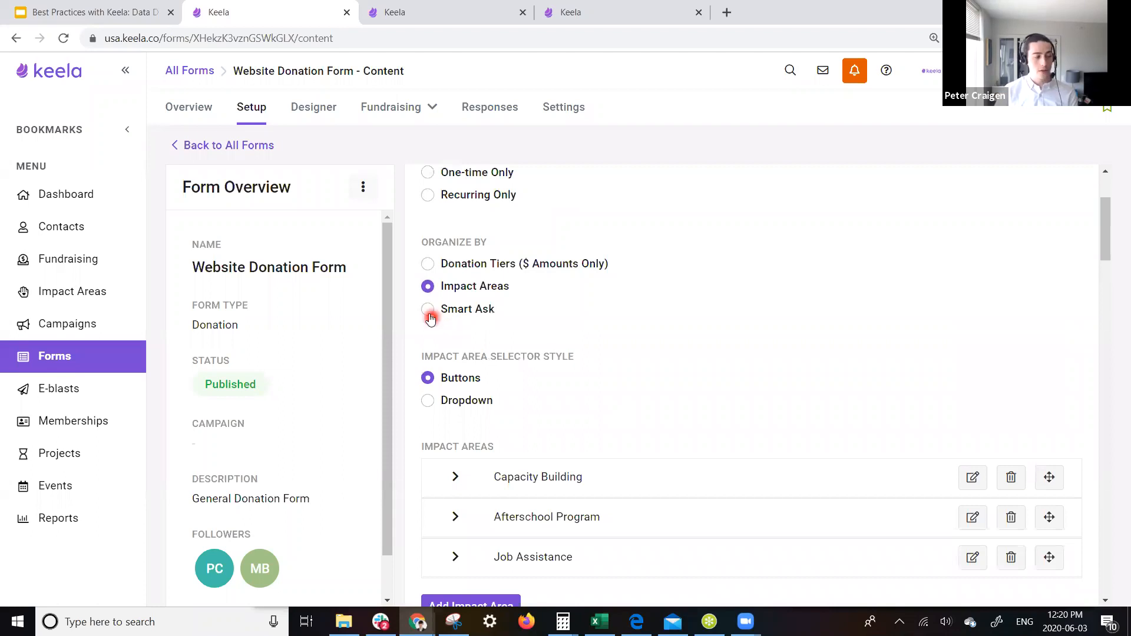
click(429, 311)
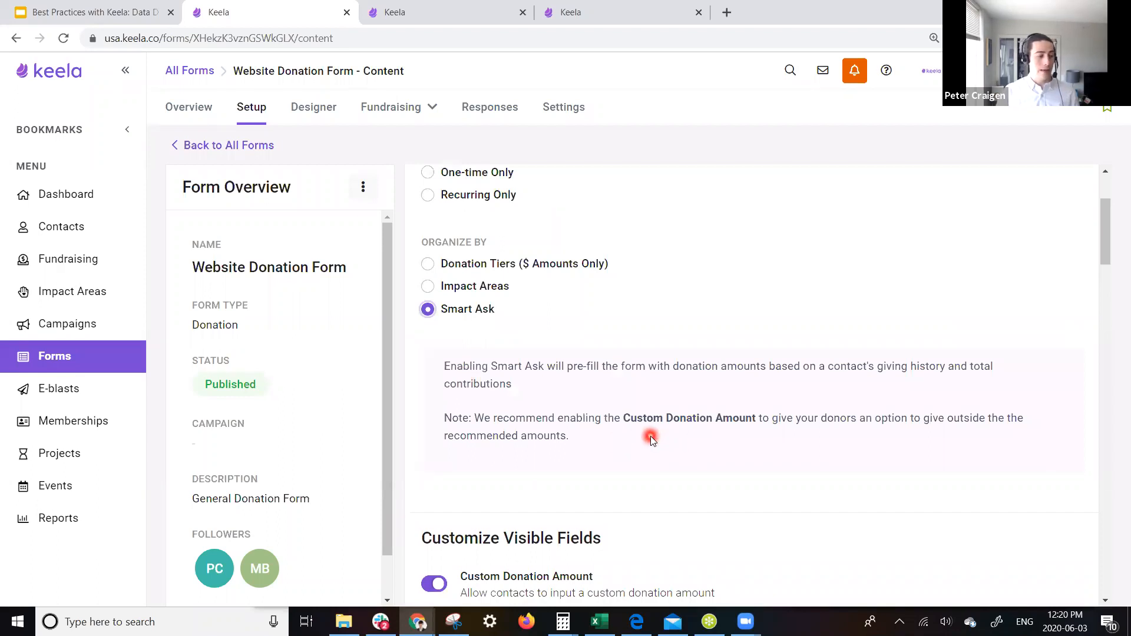
scroll(651, 439, up, 3)
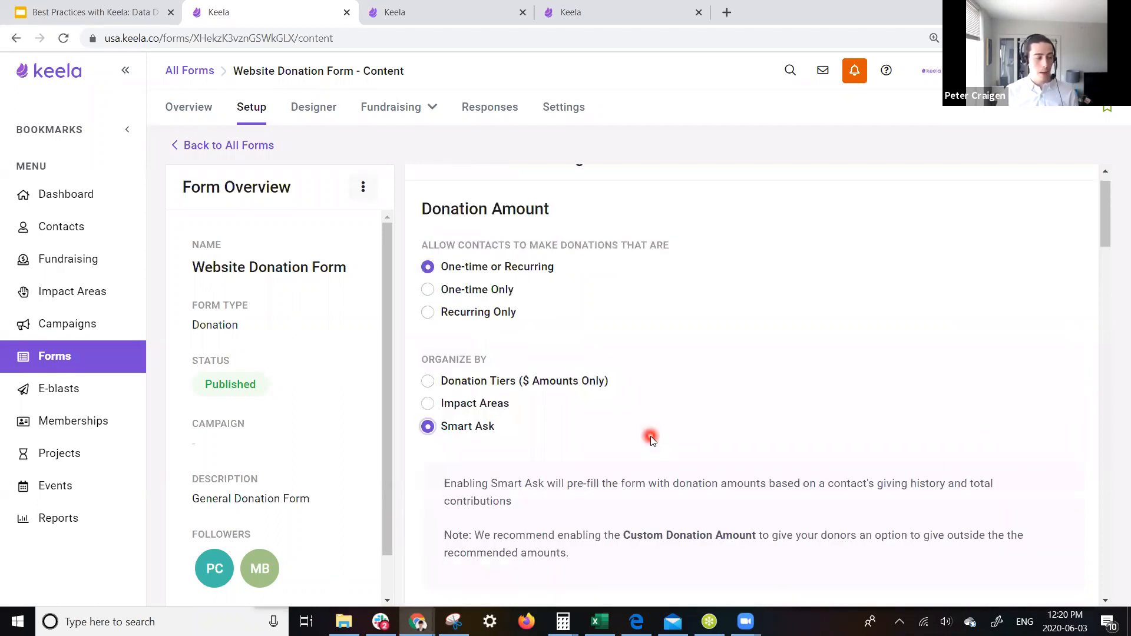
scroll(650, 439, down, 7)
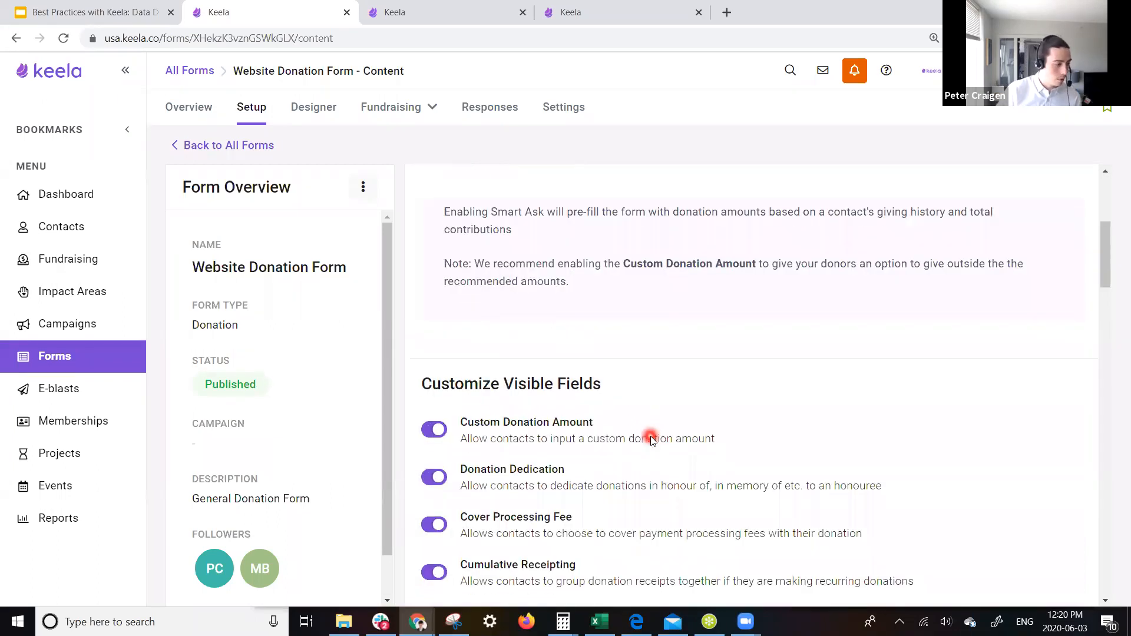
click(437, 368)
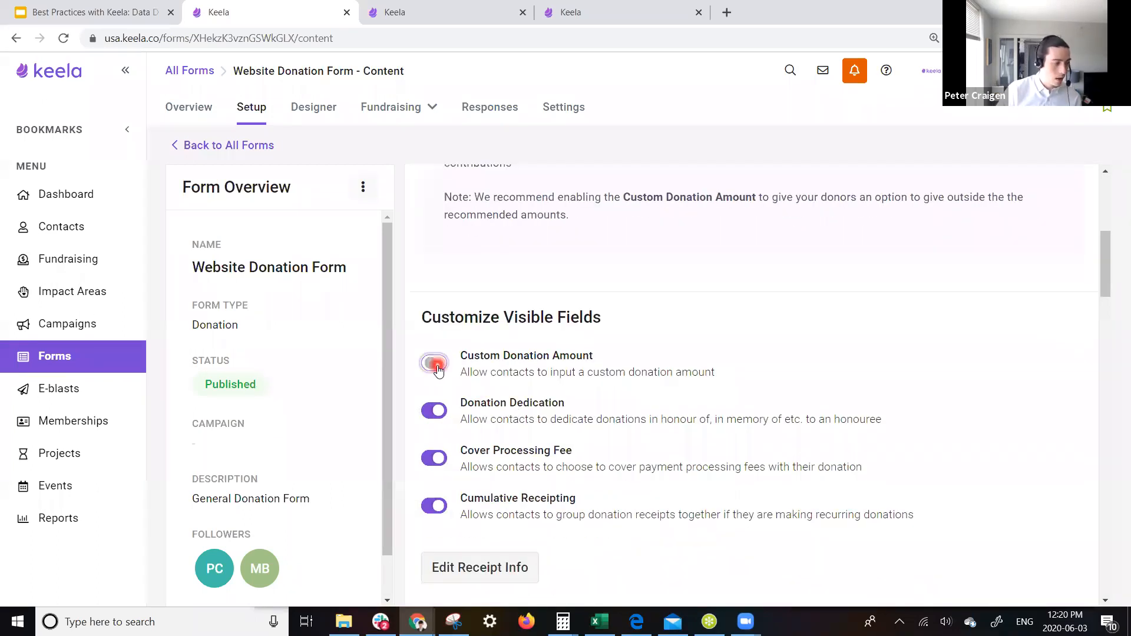
click(437, 369)
scroll(709, 319, up, 6)
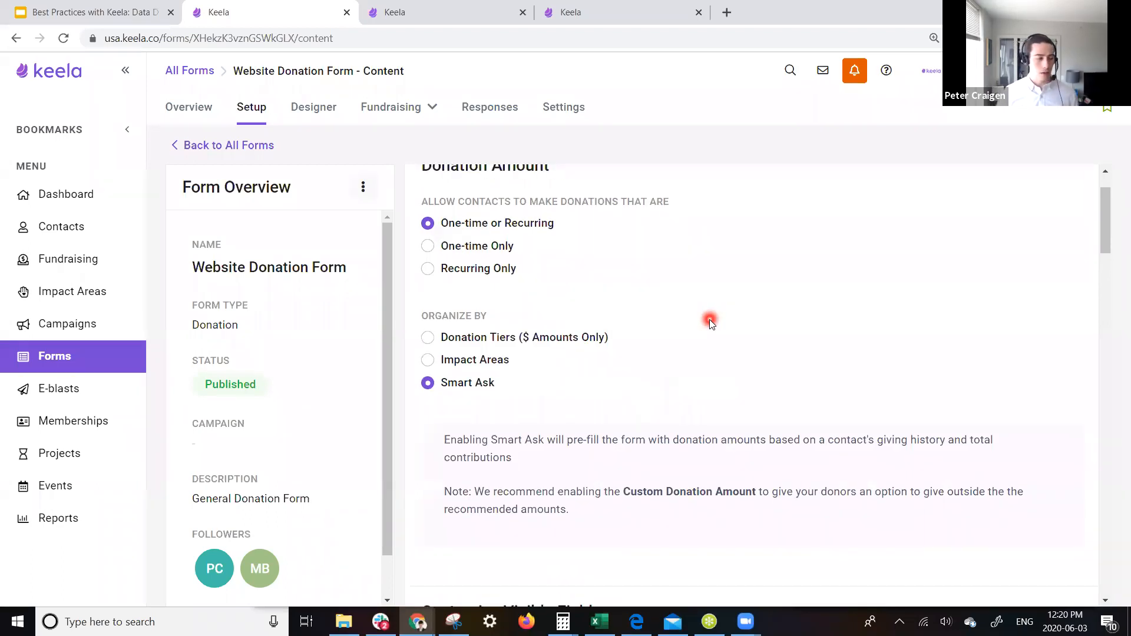
scroll(709, 319, down, 2)
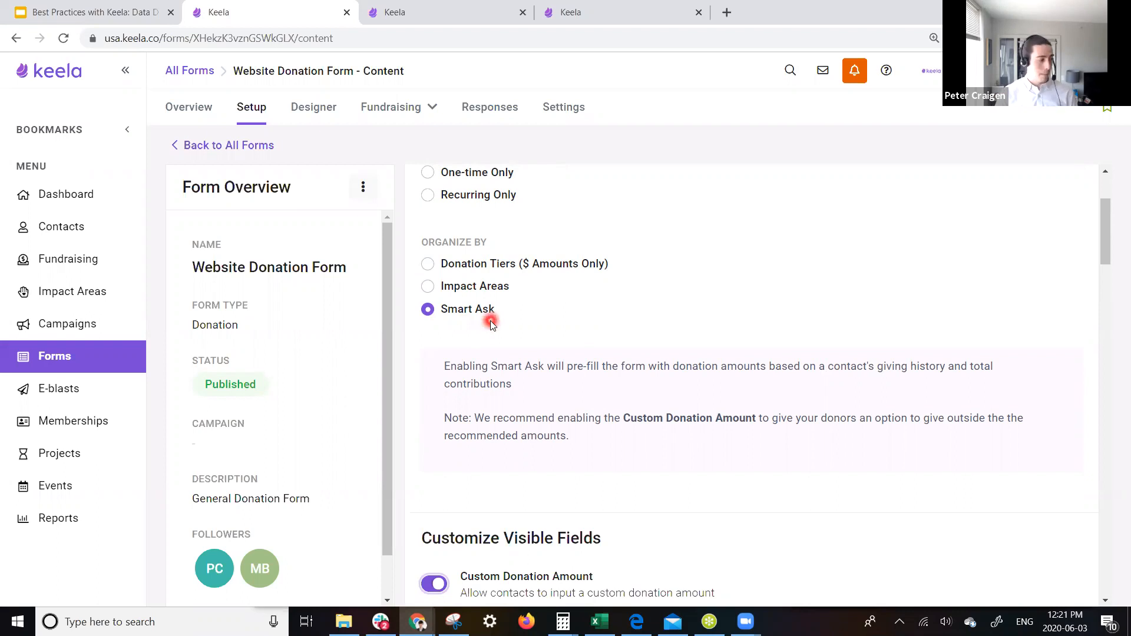
- Search for the demo contact, view their $220–$290 Smart Ask range with $250 recommended, then list e-blasts
click(51, 229)
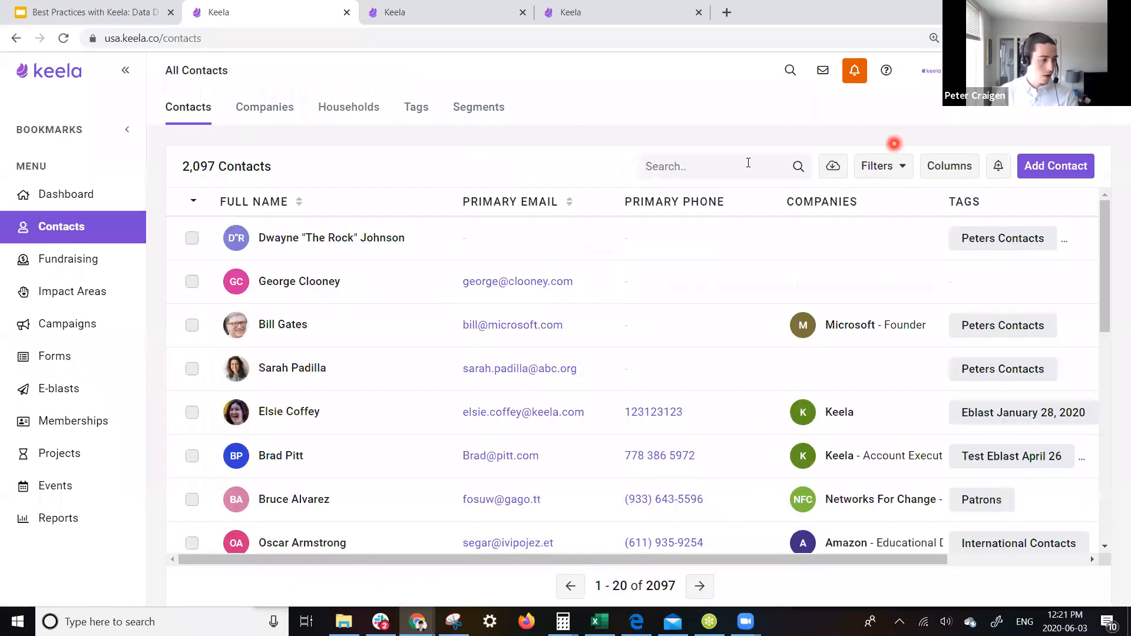
click(729, 169)
text(peter)
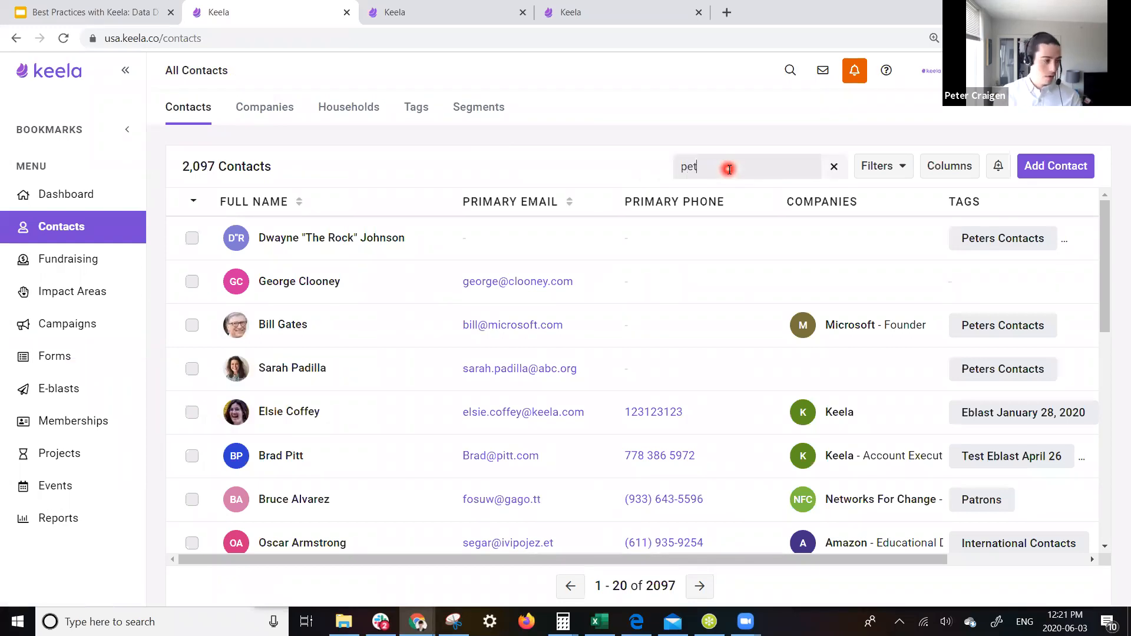
scroll(397, 487, down, 6)
click(336, 500)
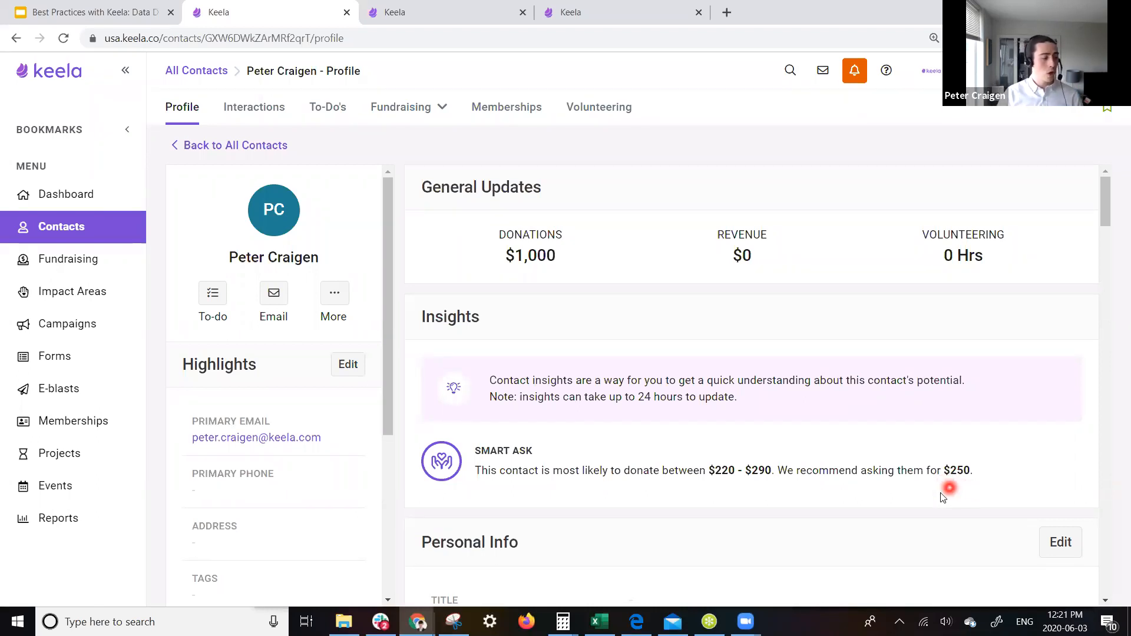
click(54, 390)
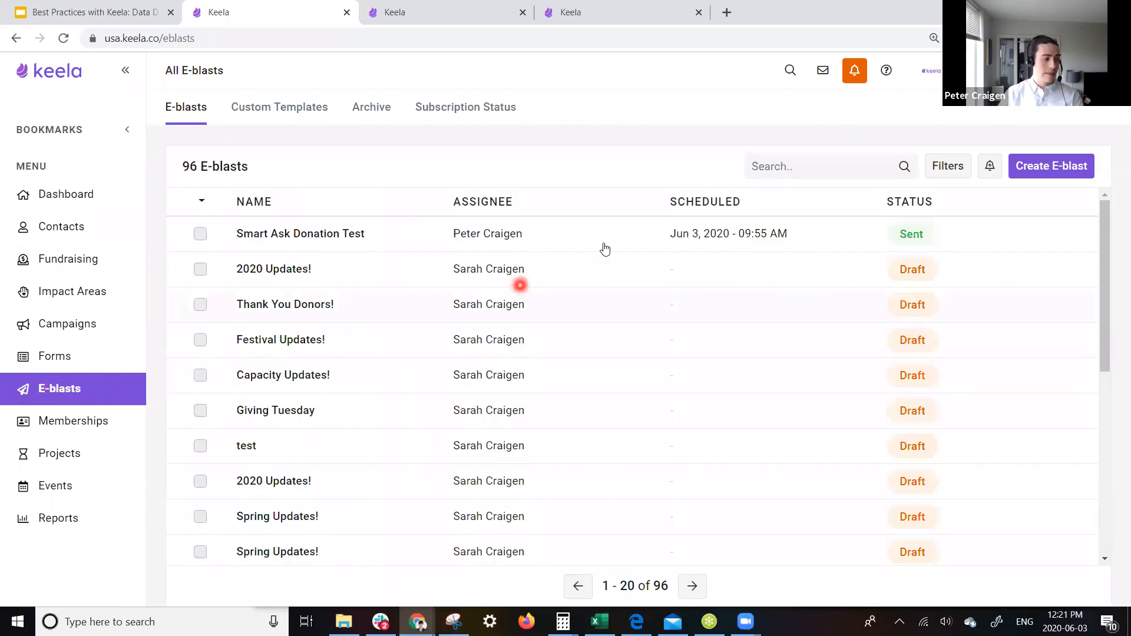
- Follow the Smart Ask Donation Test e-blast recipient's Donate Today! link to the donation form
click(604, 246)
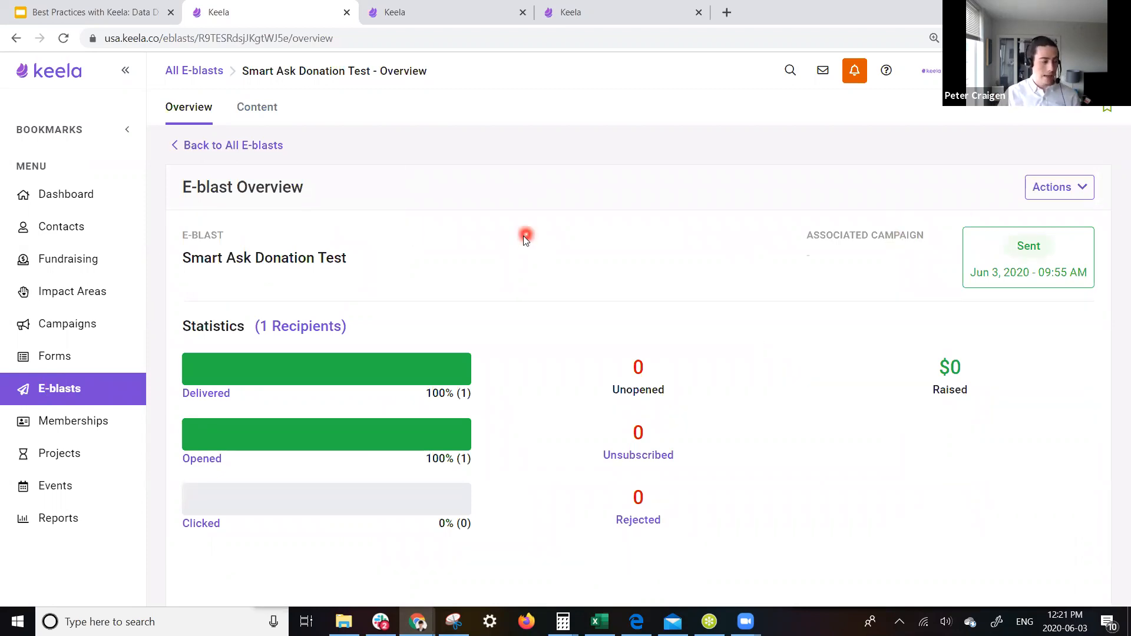
click(273, 335)
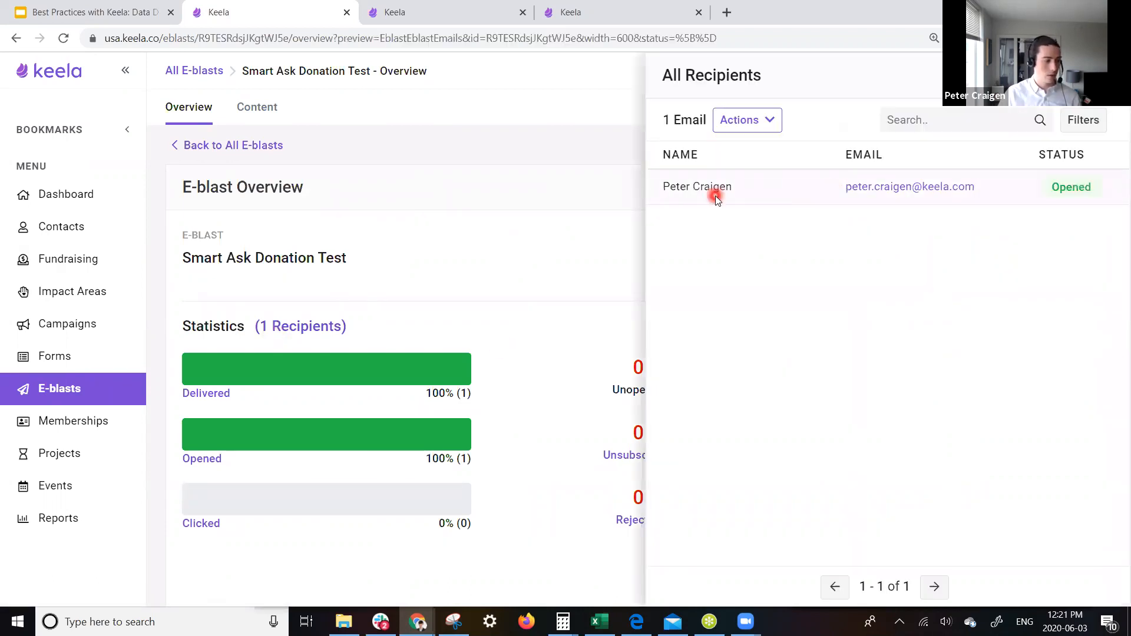
click(715, 196)
click(472, 265)
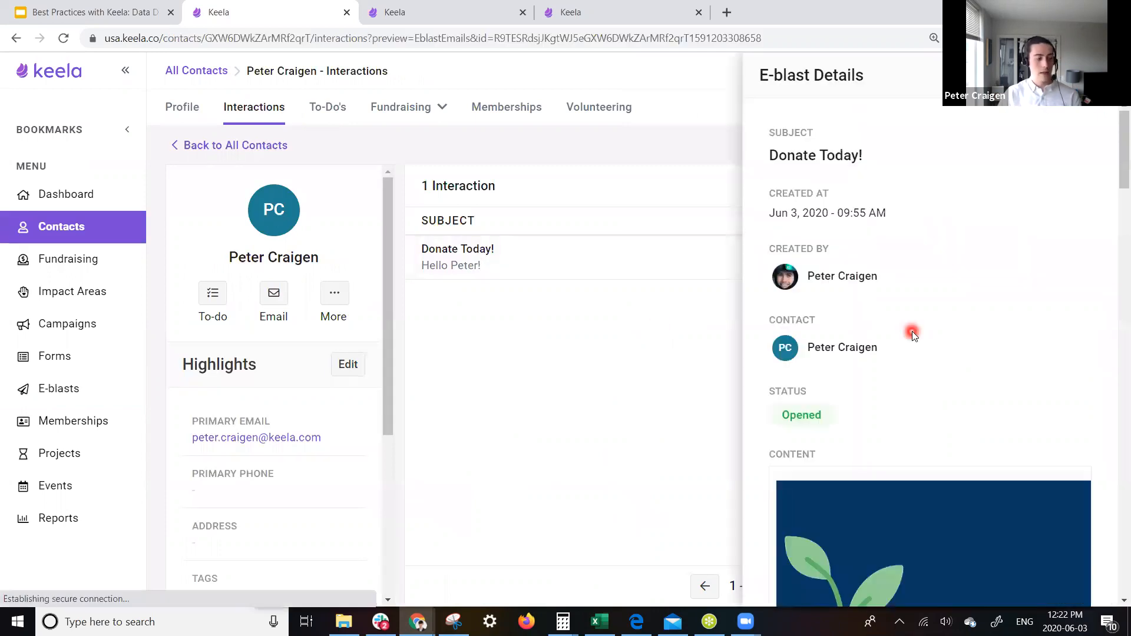
scroll(911, 333, down, 15)
scroll(912, 331, down, 20)
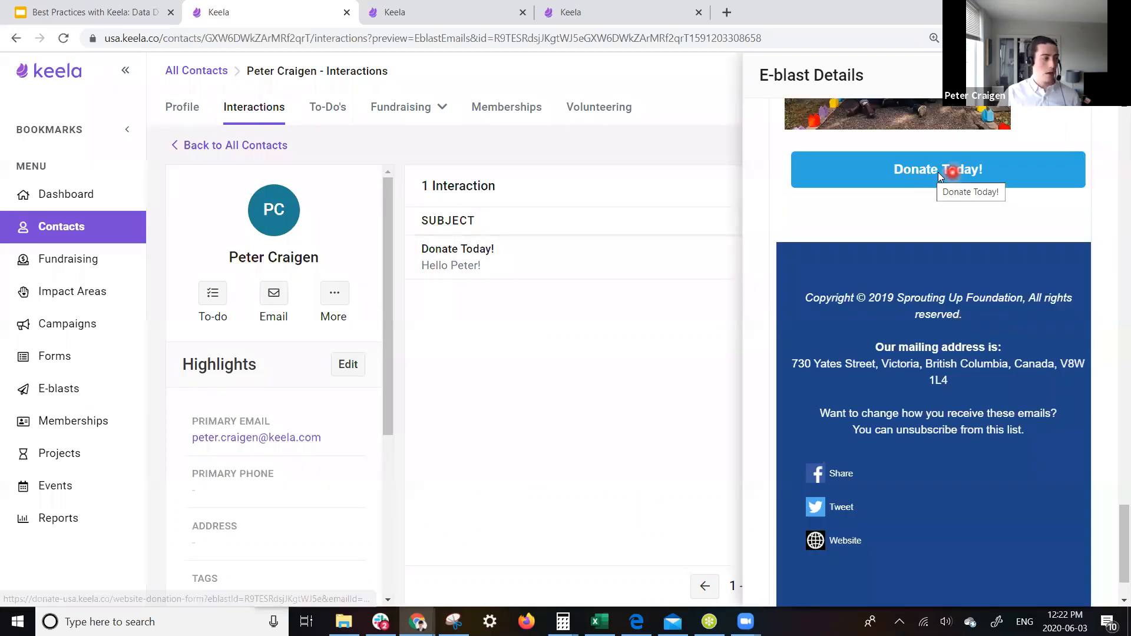
click(940, 173)
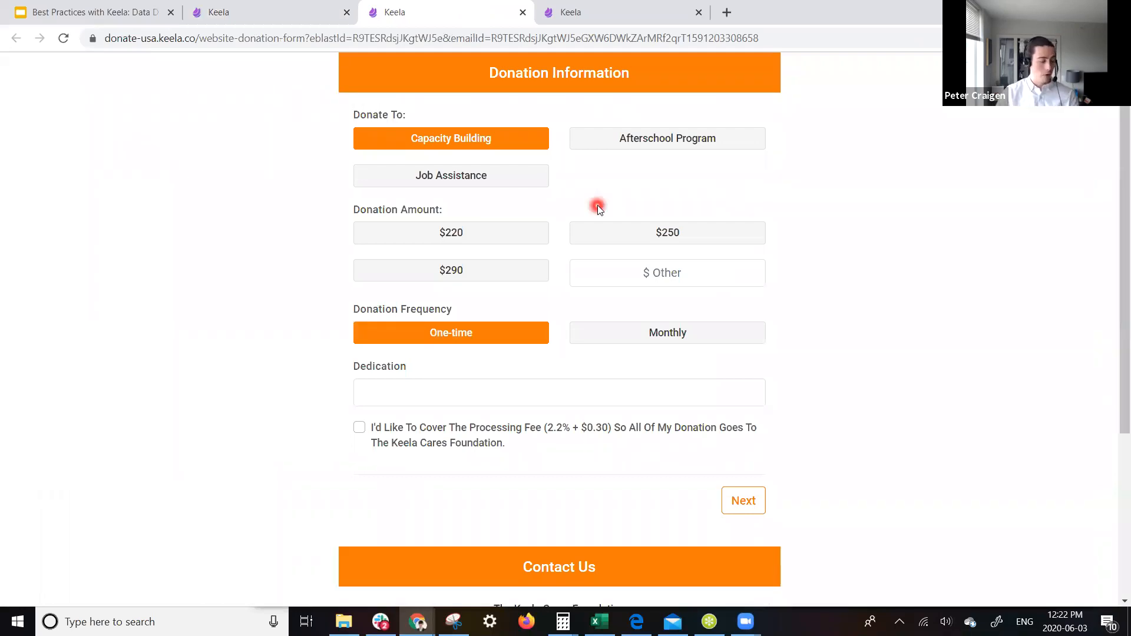
- Pick $290 instead of $220 on the donation form, then return to the Google Slides deck
click(482, 238)
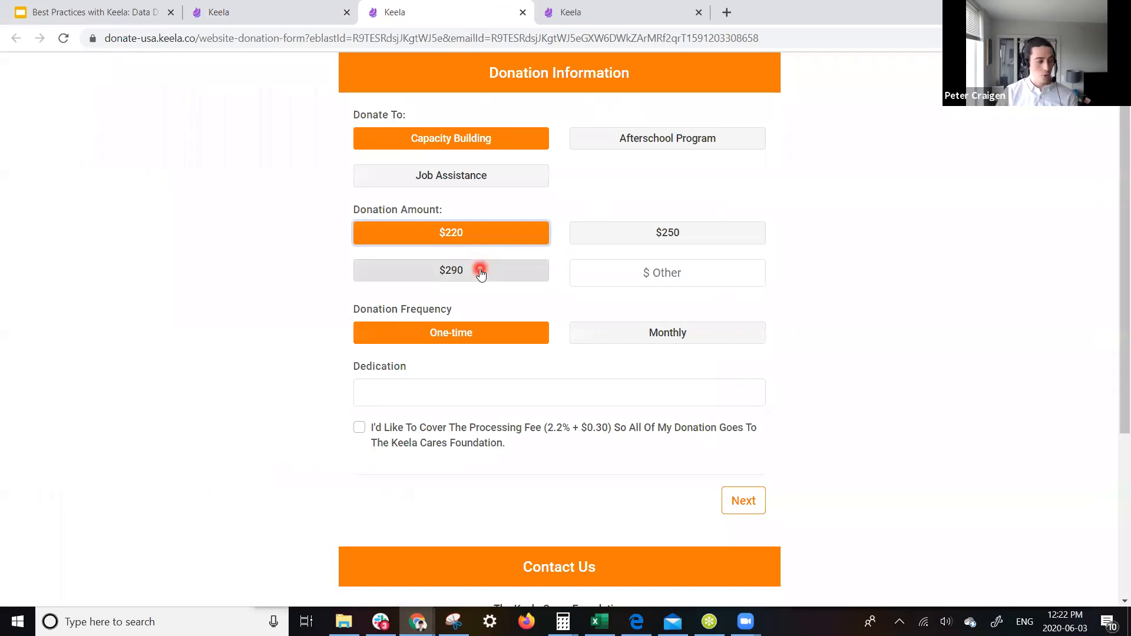
click(481, 271)
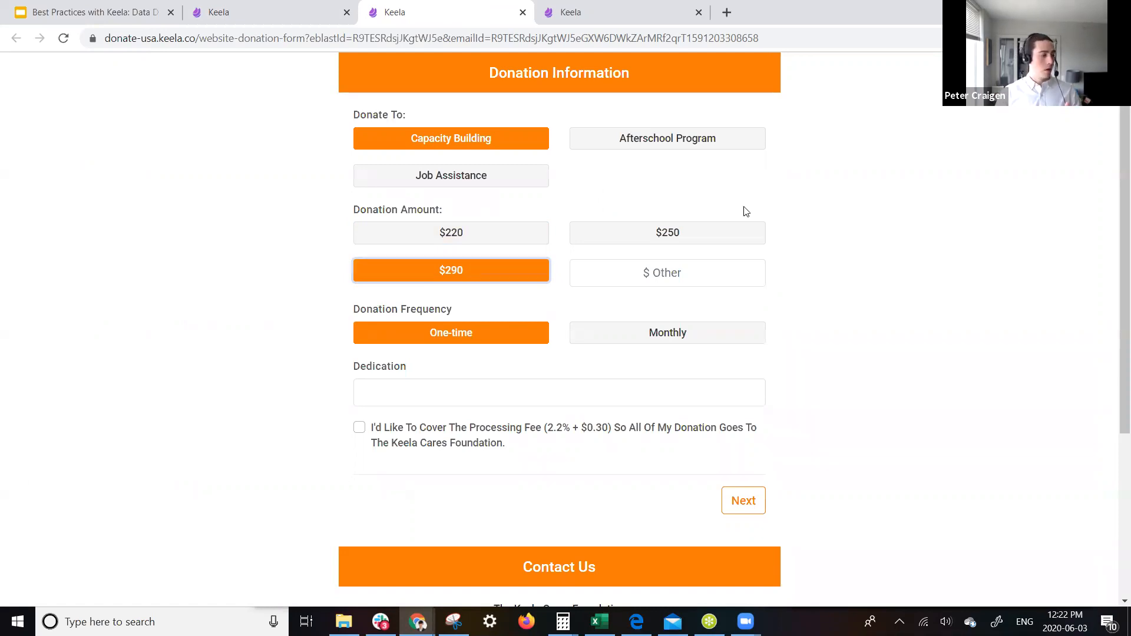
click(114, 17)
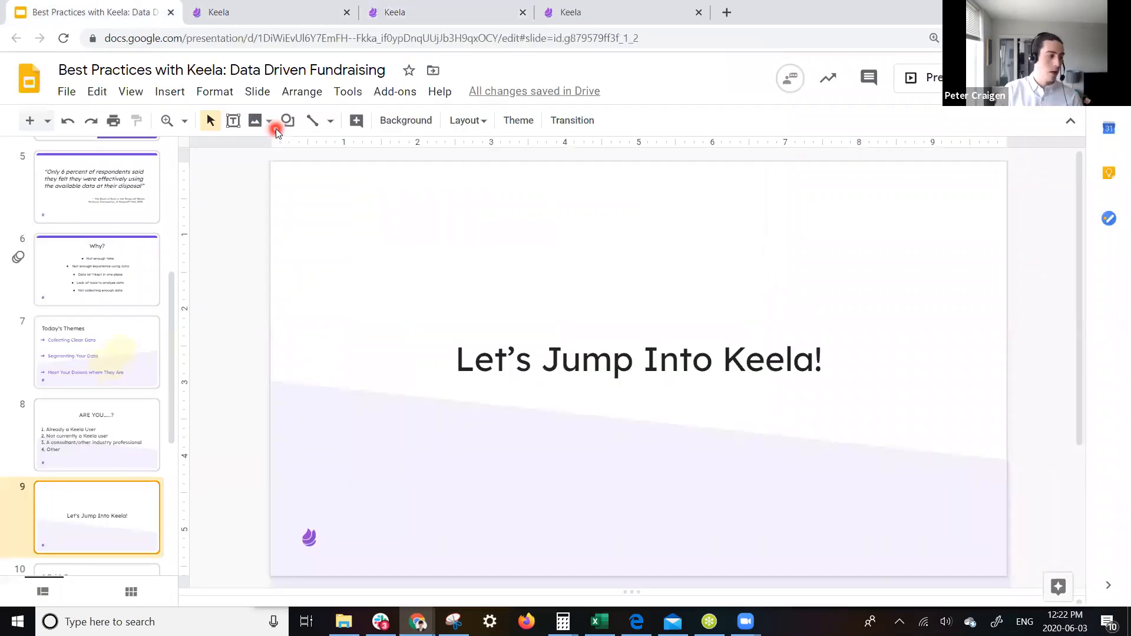
- Present from slide 9 and advance to A Quick Recap's Collecting Clean Data point
key(ctrl+F5)
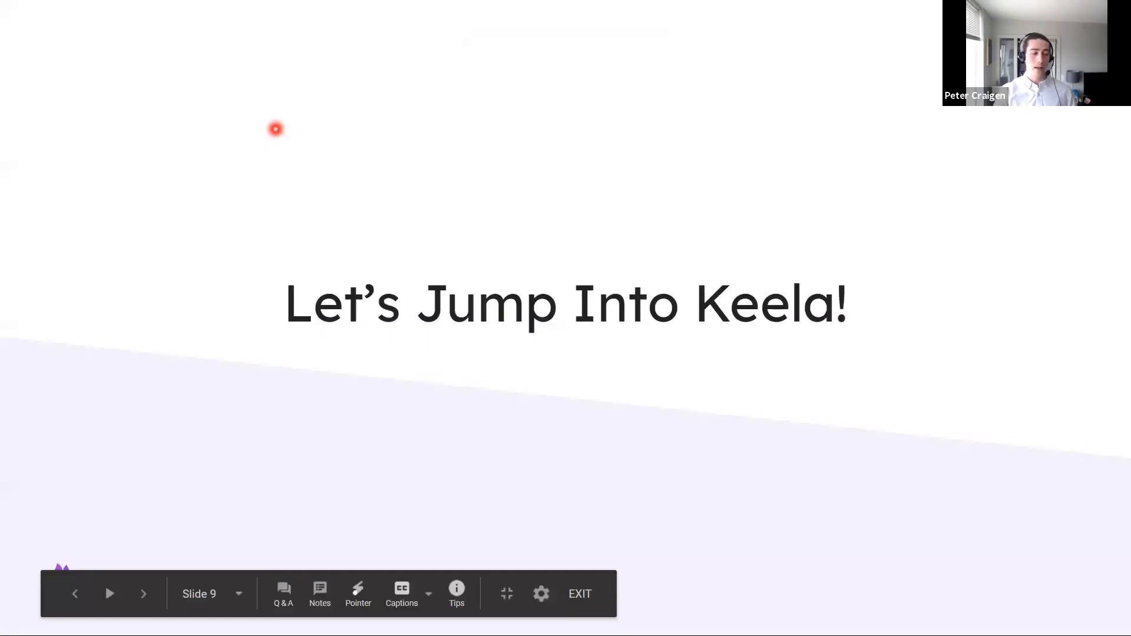
key(Right)
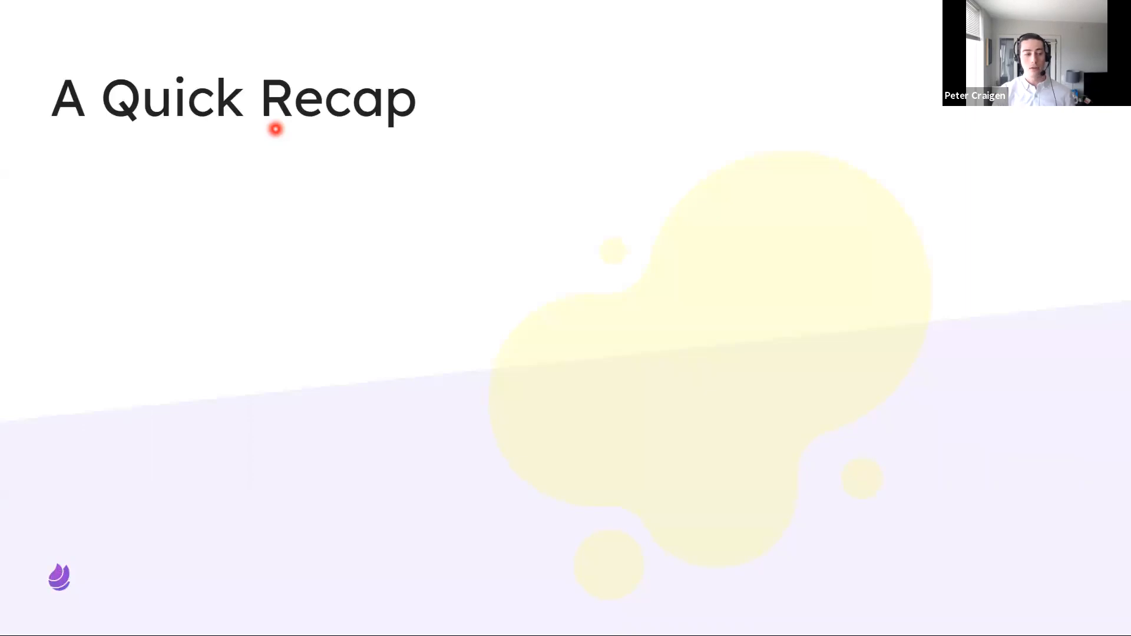
key(Right)
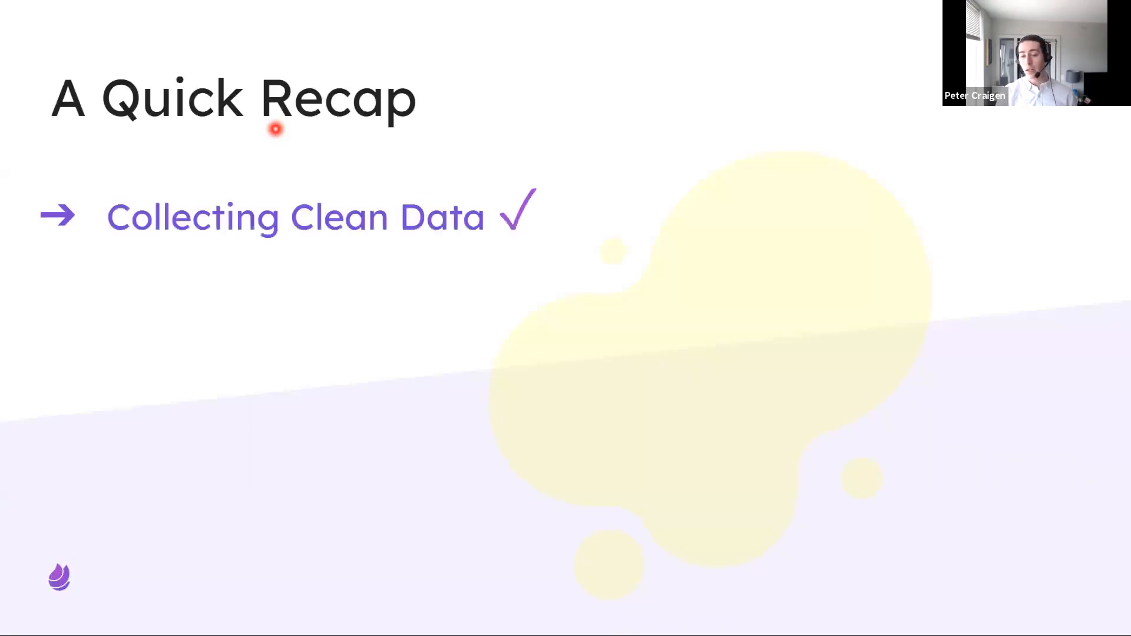